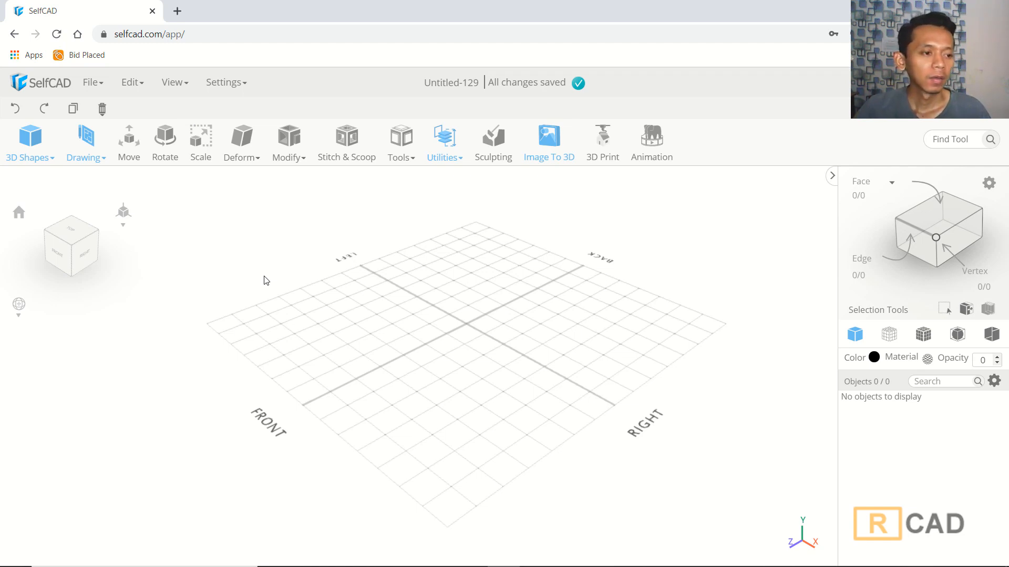
Step: Create a cube with width, height and depth of 50 and 2 width segments
left_click(22, 152)
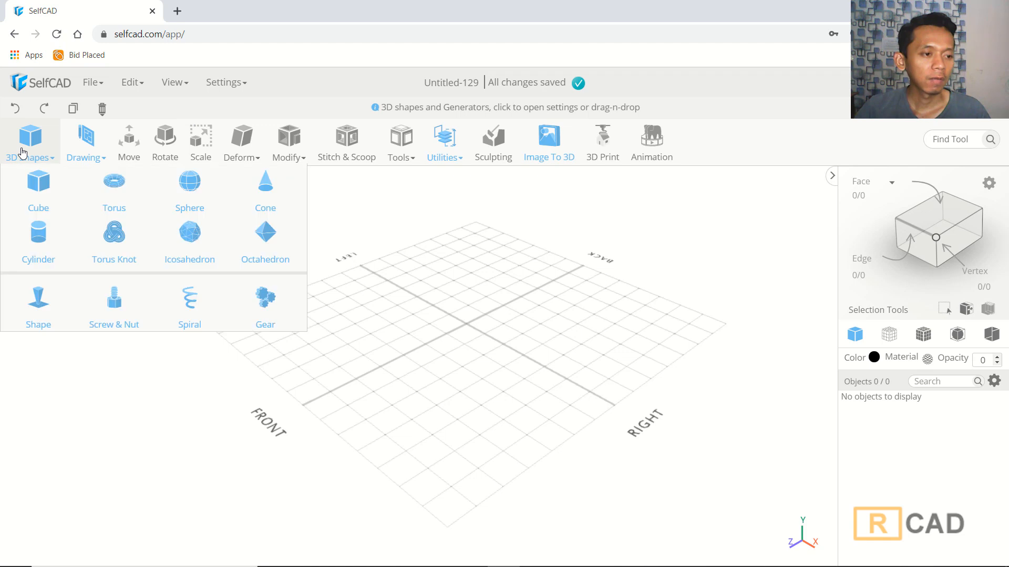
left_click(39, 184)
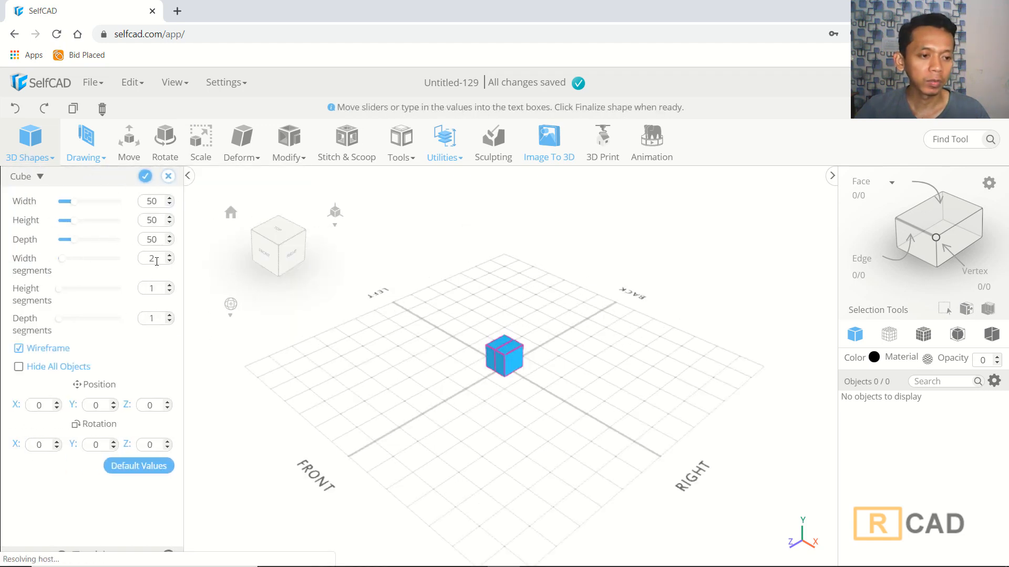
left_click(145, 176)
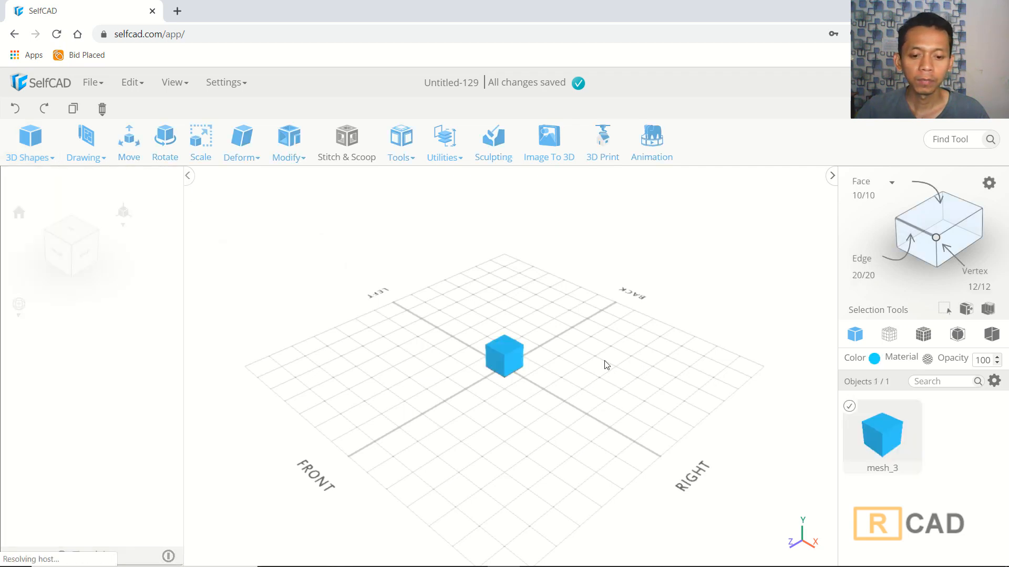
scroll(499, 362, "up", 5)
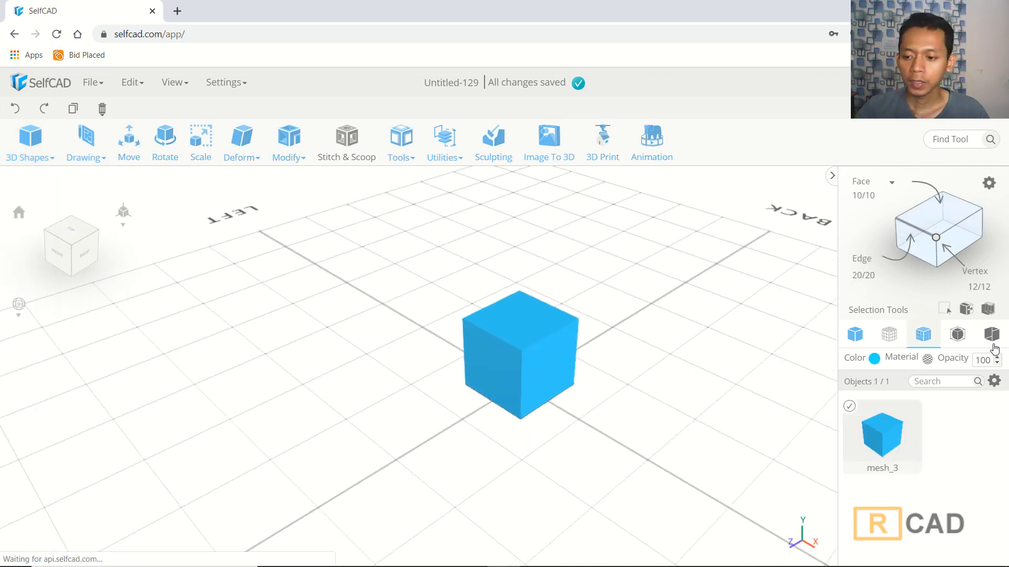
Step: Show the cube's wireframe over its solid faces and select the middle edges on its top and bottom faces
left_click(924, 339)
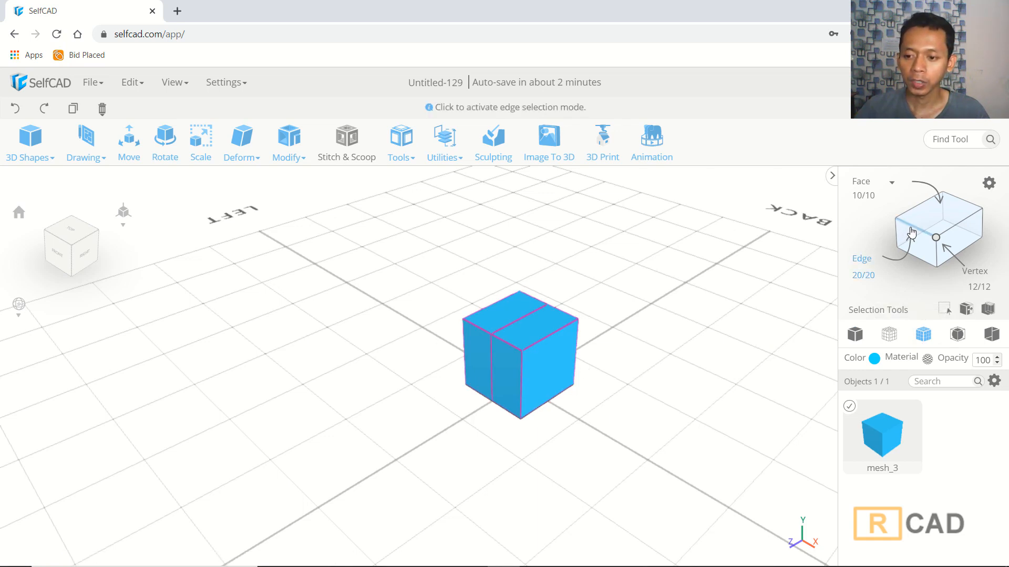
left_click(912, 232)
left_click(519, 326)
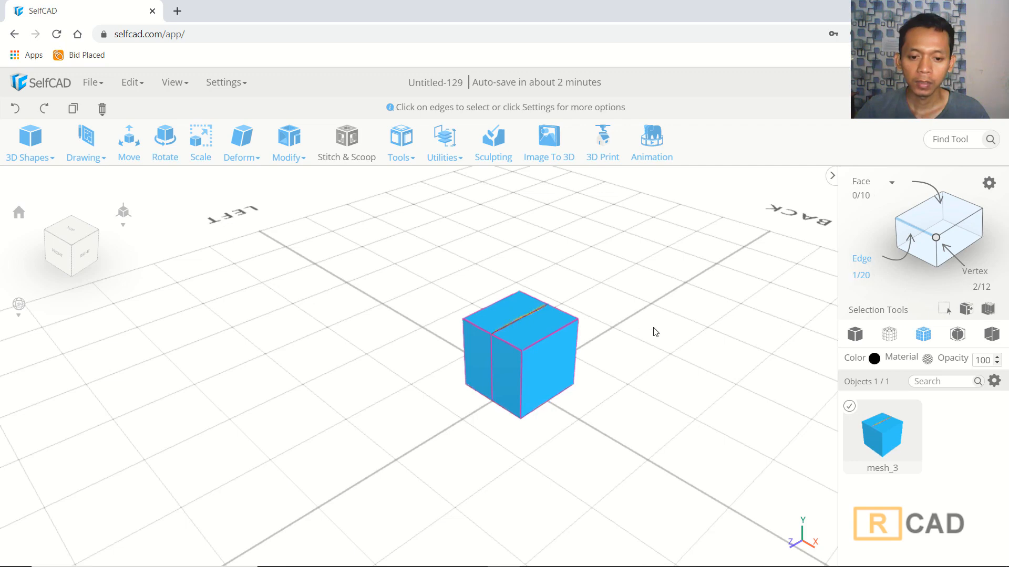
right_click_drag(656, 332, 536, 364)
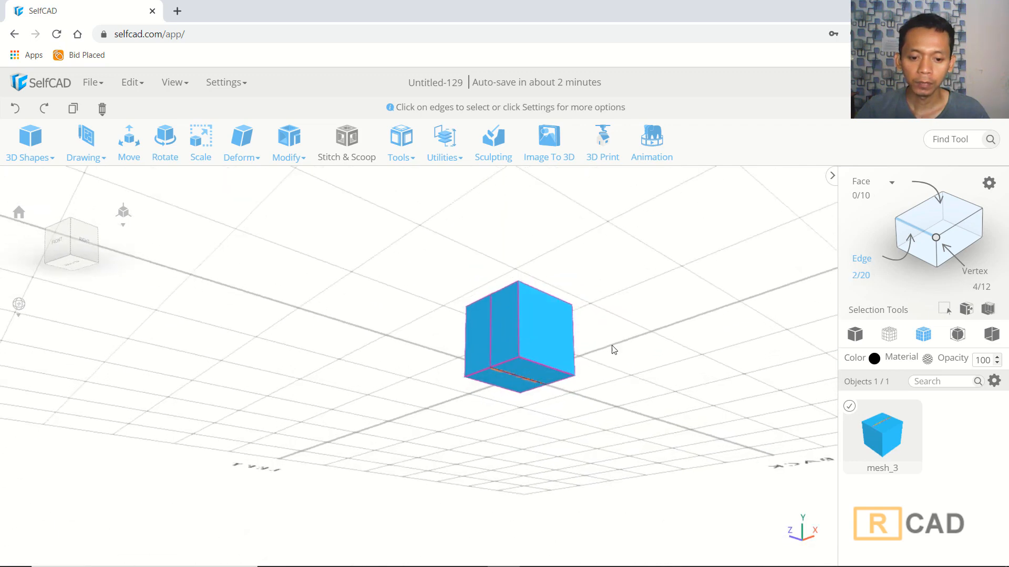
right_click_drag(686, 269, 673, 331)
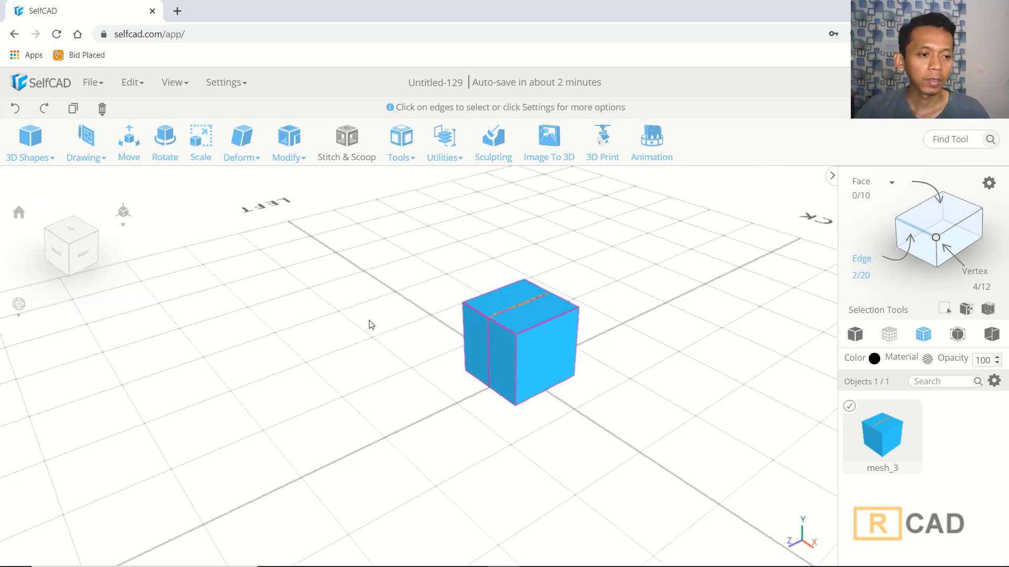
Step: Scale the selected middle edges outward on both sides along Z to about 84, giving the cube a hexagonal outline
left_click(200, 138)
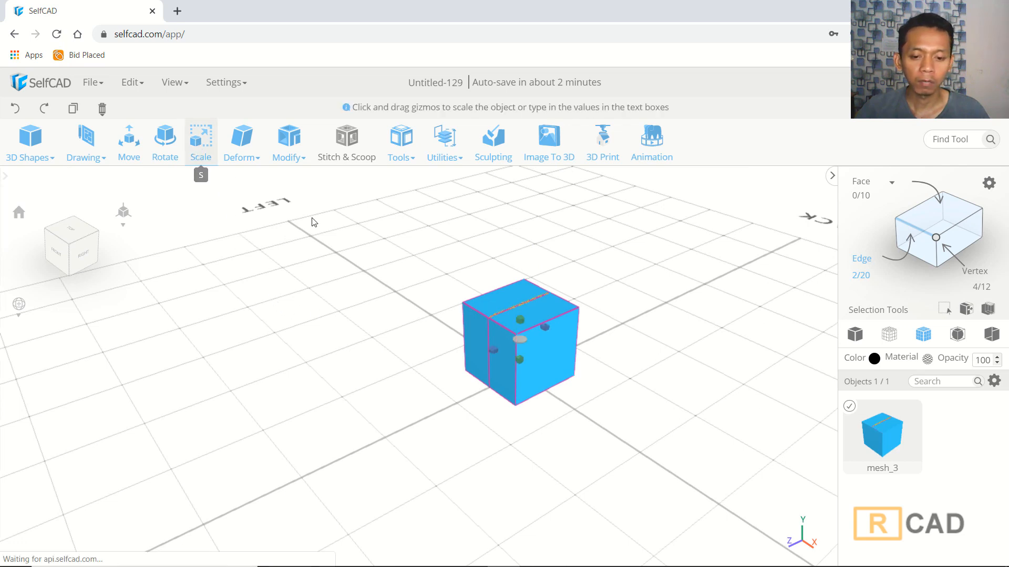
left_click_drag(495, 349, 467, 361)
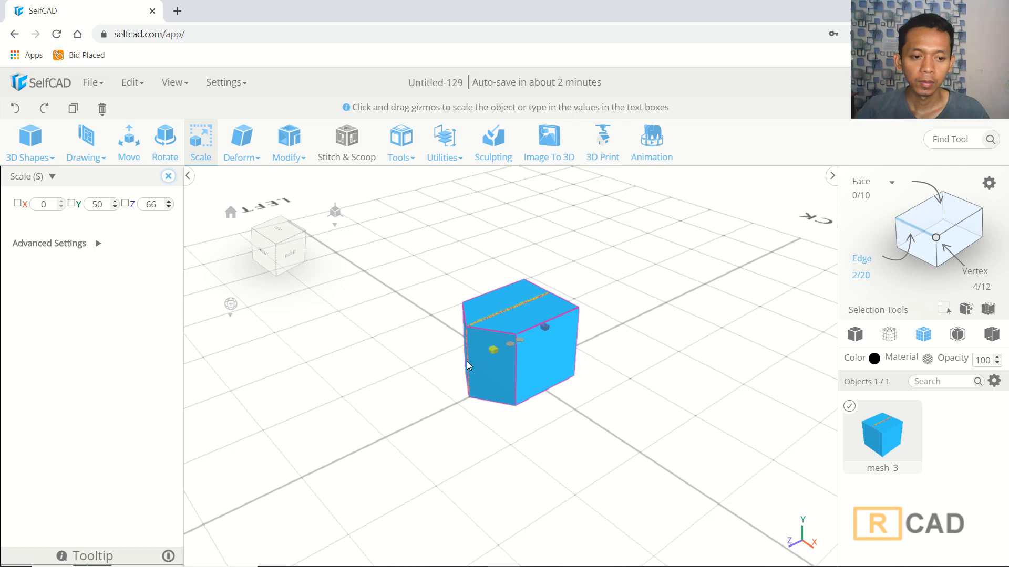
left_click(297, 258)
mouse_move(337, 213)
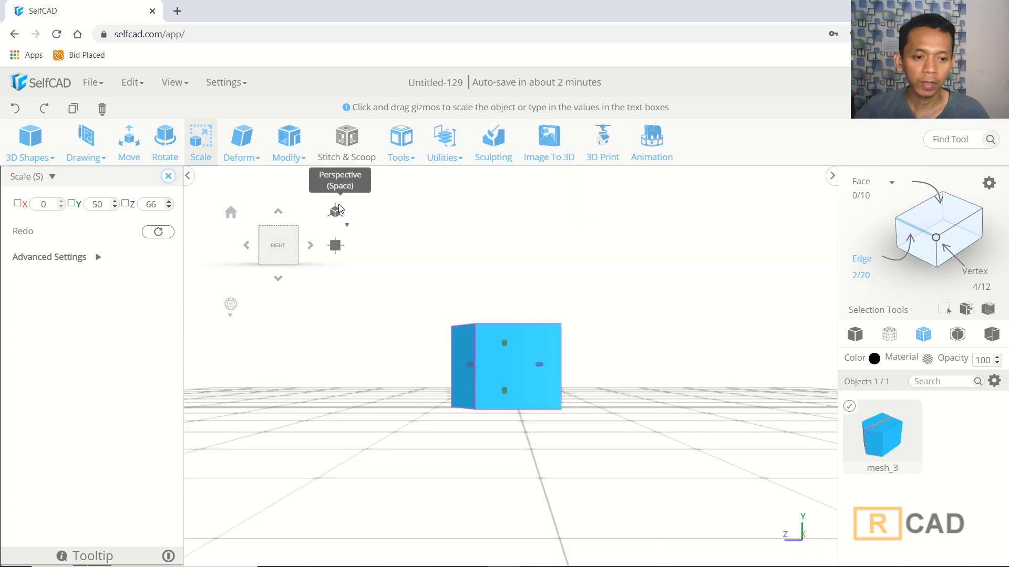
left_click(335, 247)
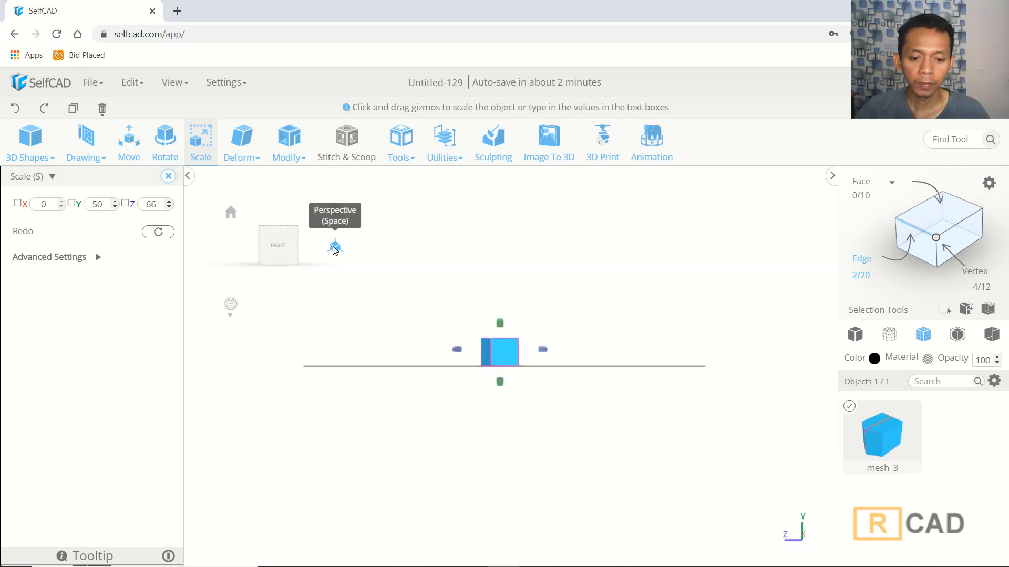
scroll(462, 322, "up", 5)
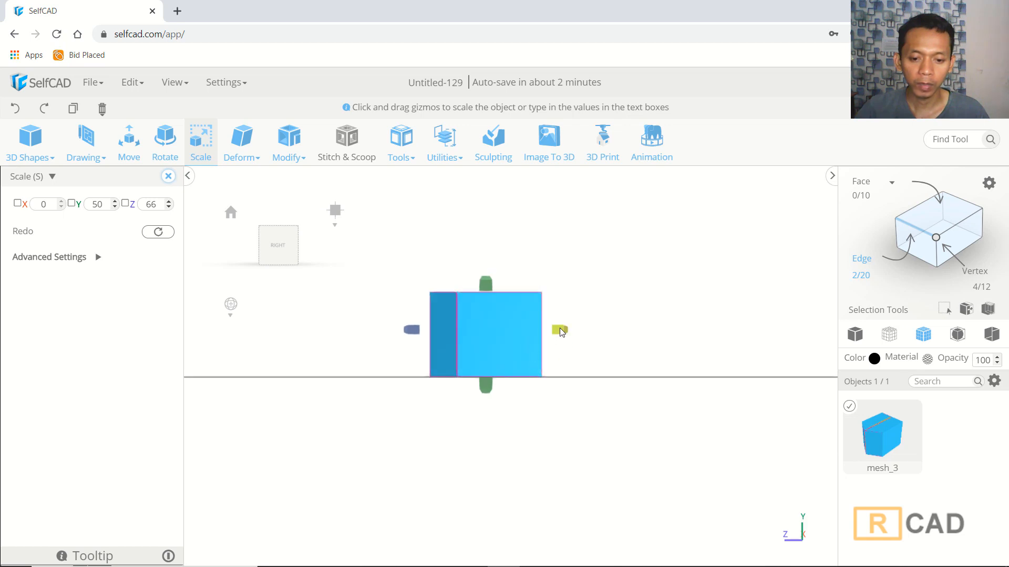
left_click_drag(560, 330, 592, 336)
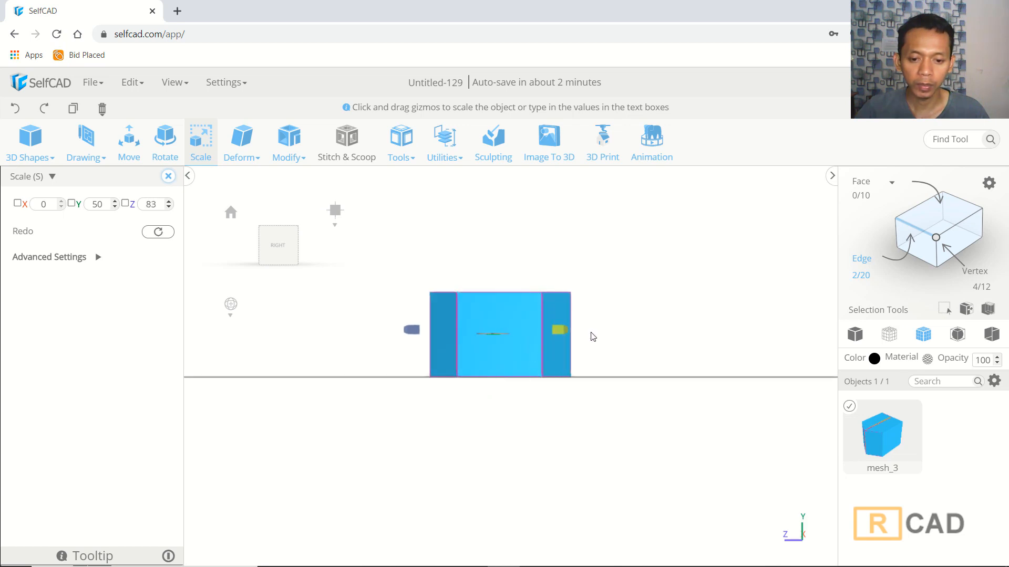
right_click_drag(592, 410, 616, 439)
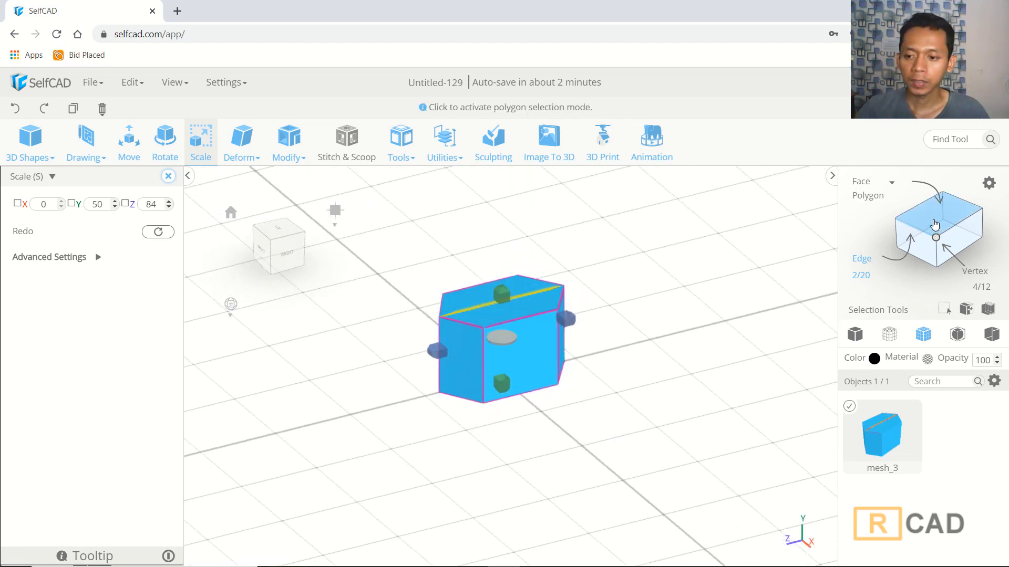
Step: Select the two top polygons of the hexagonal body and extrude them upward by 30.75
left_click(935, 225)
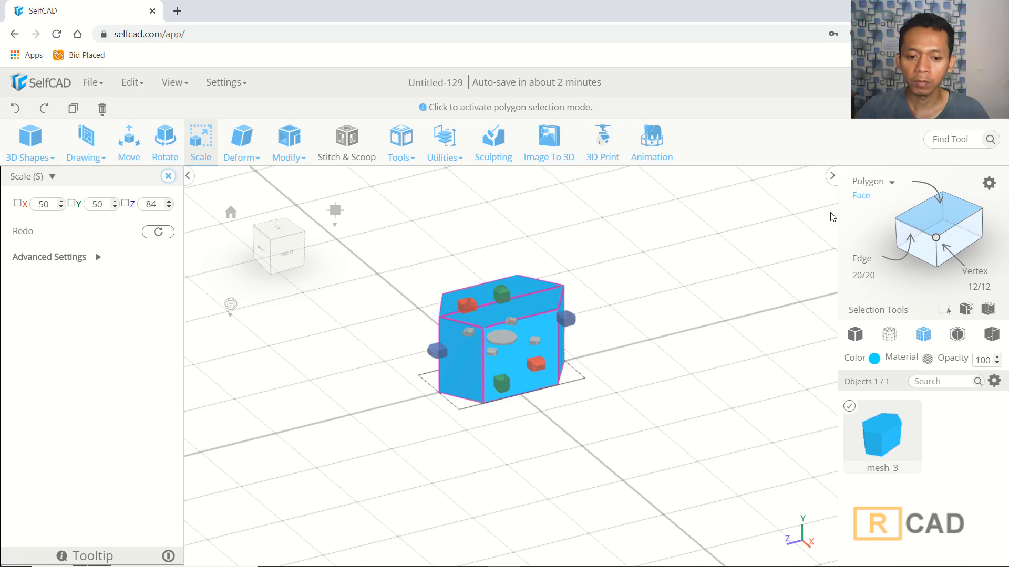
left_click(543, 299)
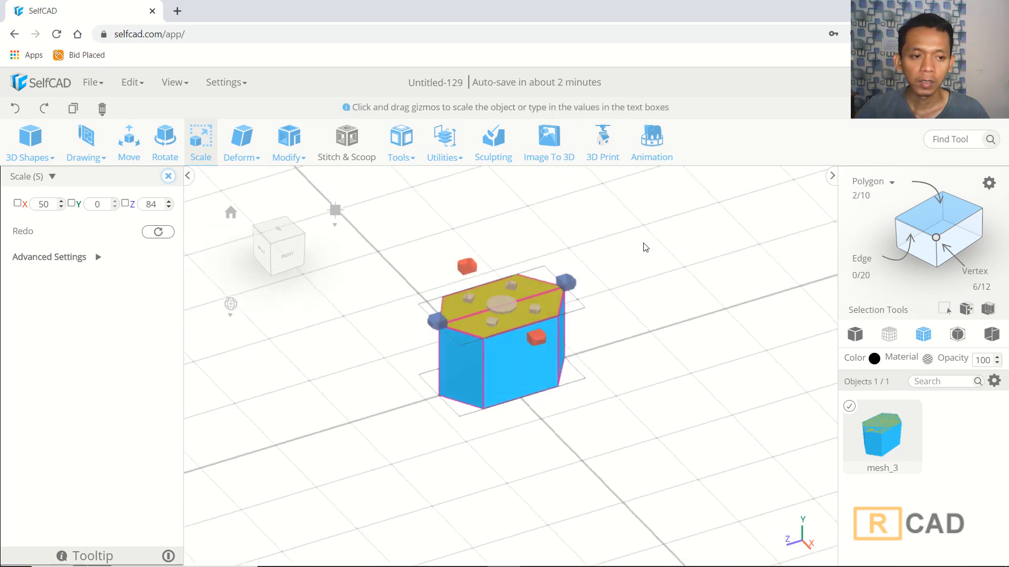
left_click(284, 158)
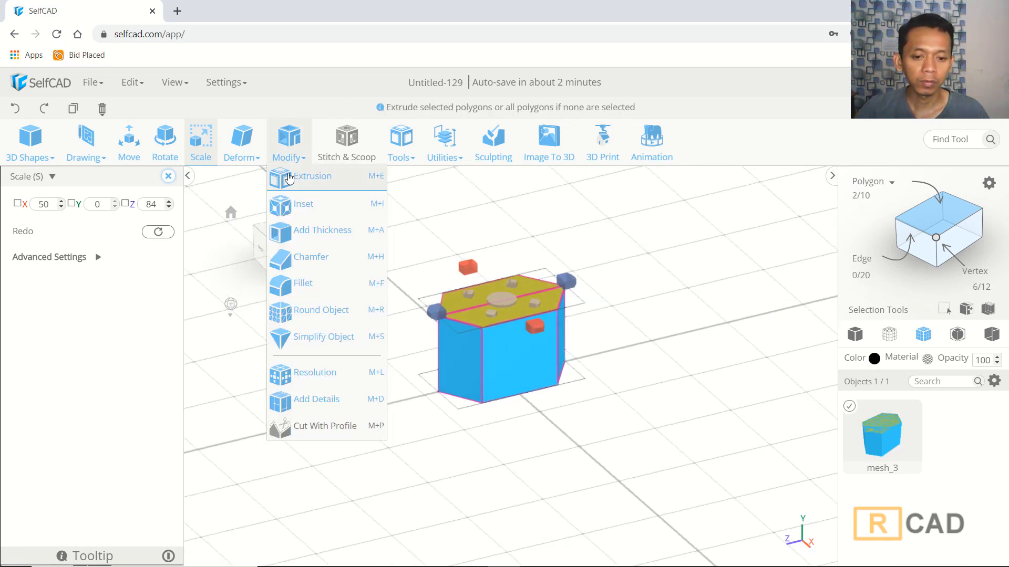
left_click(289, 178)
left_click_drag(502, 272, 502, 233)
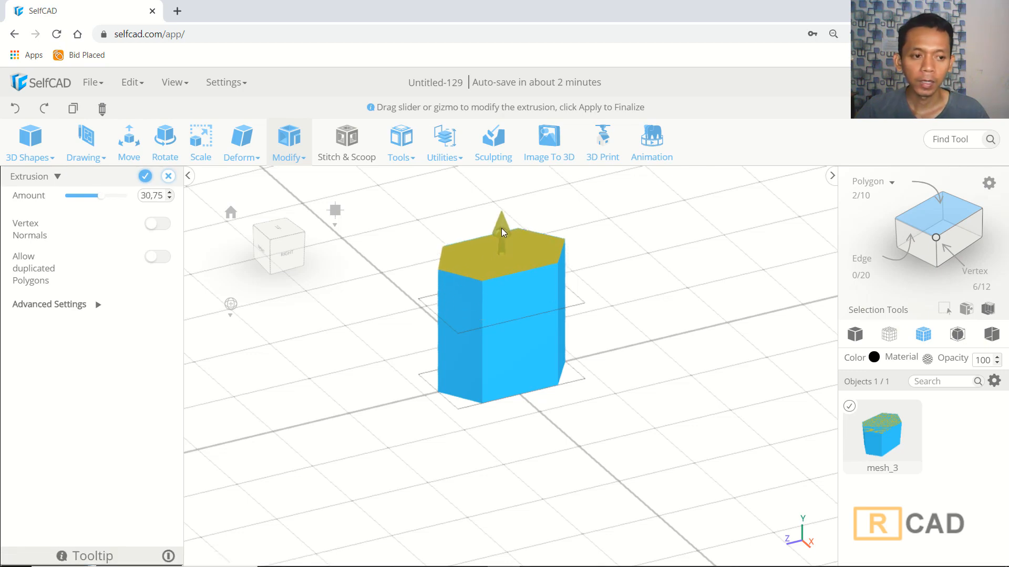
left_click(146, 176)
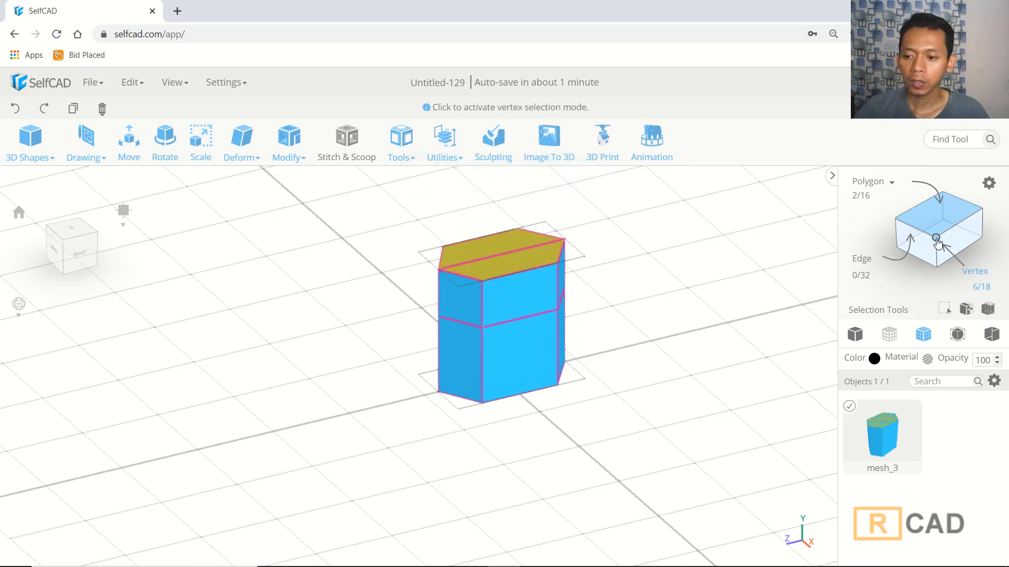
Step: Select the two upper rings of vertices in wireframe display and move them up to Y 373
left_click(938, 243)
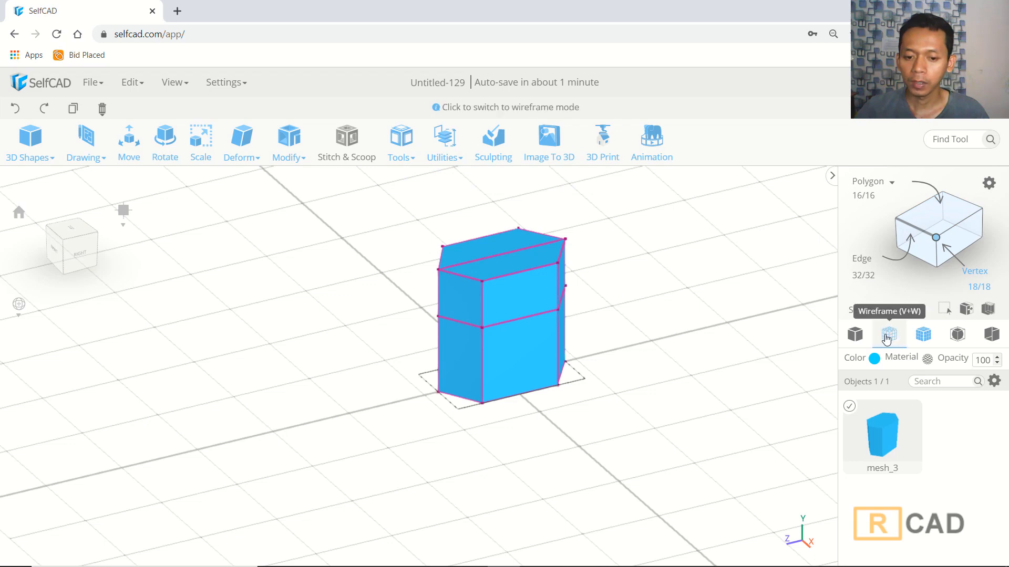
left_click(889, 334)
right_click_drag(706, 333, 681, 317)
left_click_drag(665, 206, 353, 326)
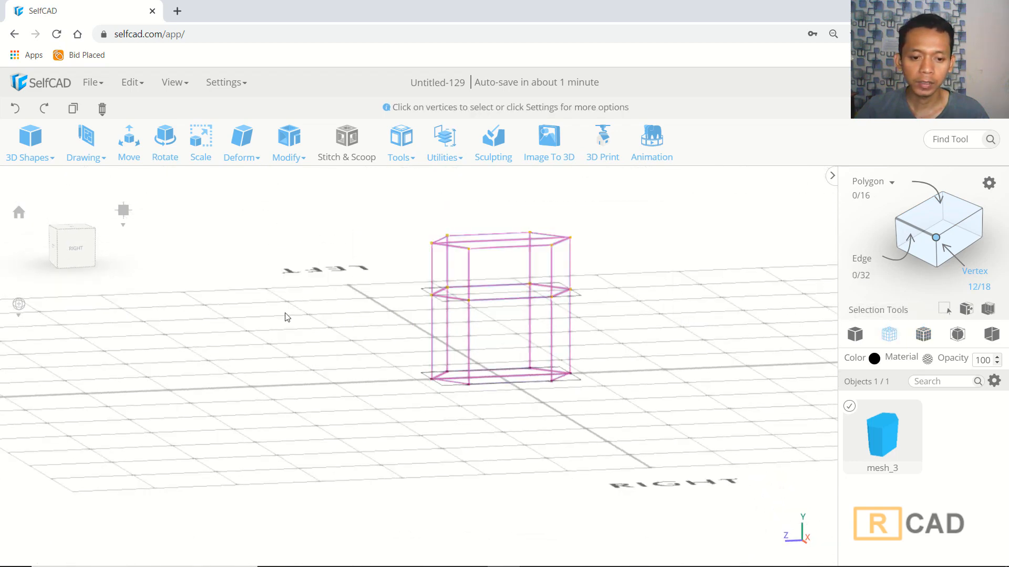
left_click(73, 255)
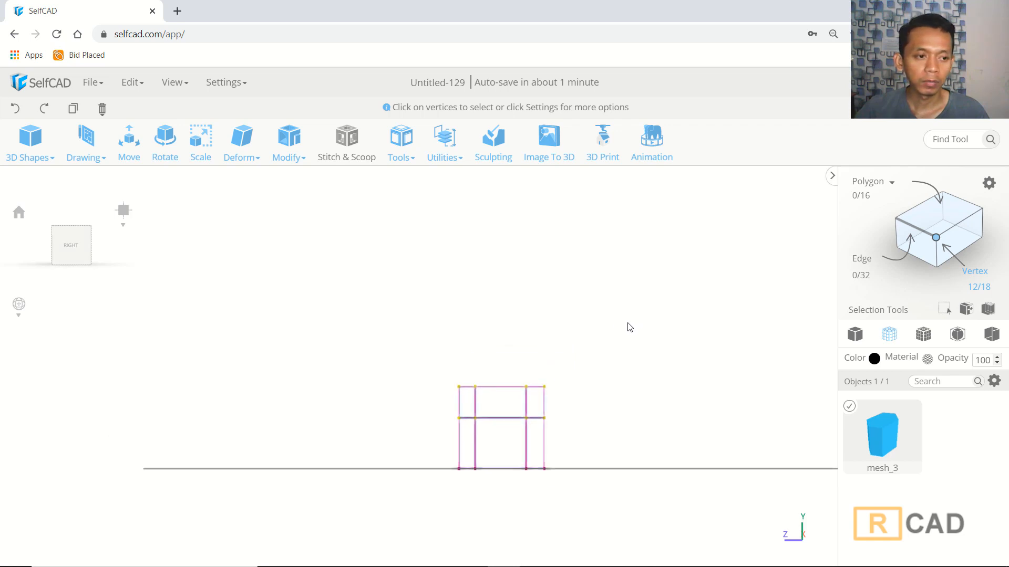
left_click(129, 144)
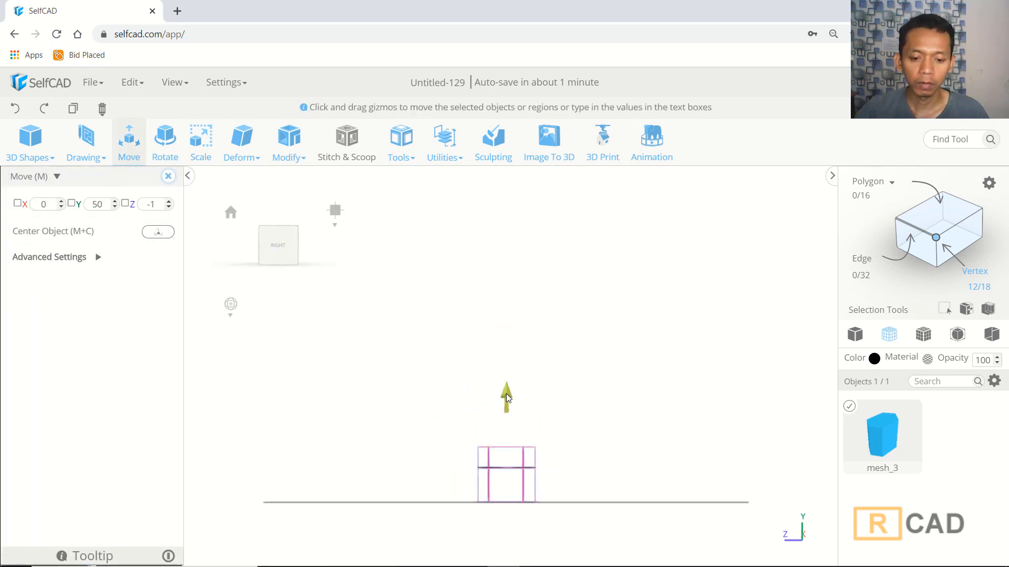
left_click_drag(506, 393, 487, 185)
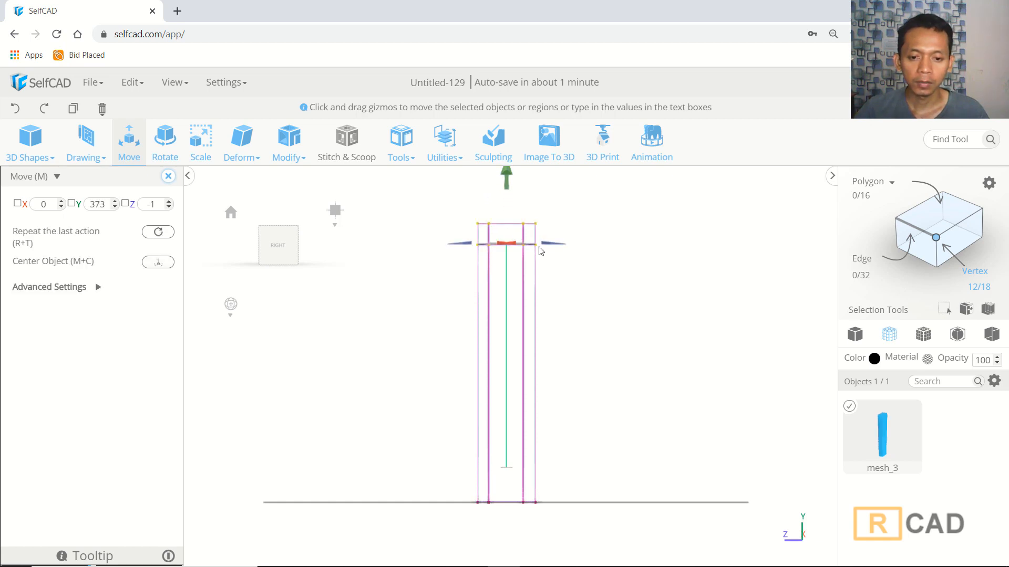
Step: Select only the vertex ring just below the top and move it down to Y 350
key("ctrl+a")
left_click_drag(558, 237, 427, 274)
left_click_drag(509, 190, 513, 207)
right_click_drag(622, 214, 471, 252)
left_click(276, 259)
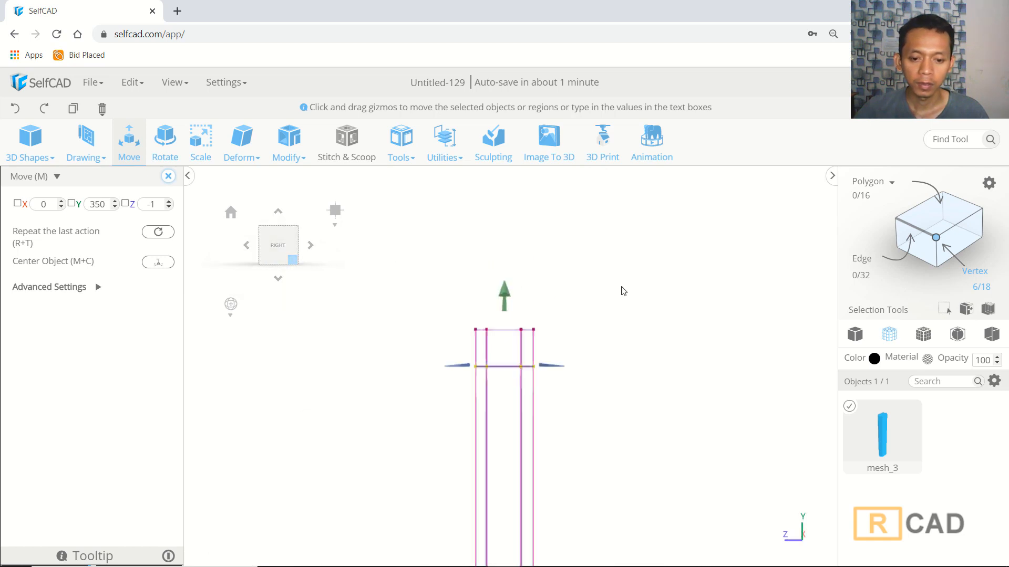
Step: Select both upper vertex rings, lower them to Y 292, and return to the solid display with wireframe
left_click_drag(622, 288, 367, 392)
scroll(617, 464, "down", 3)
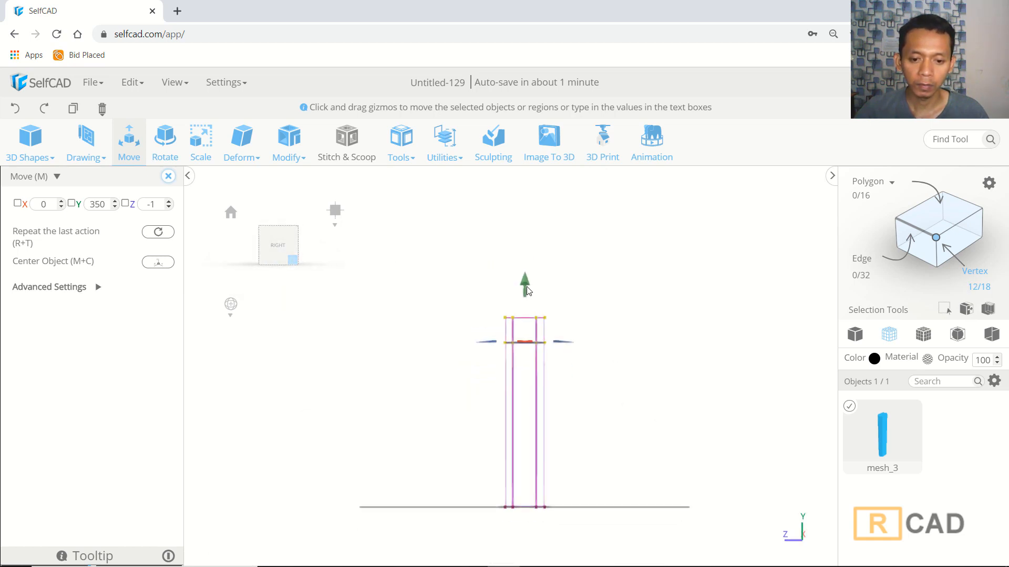
left_click_drag(527, 287, 524, 312)
right_click_drag(588, 408, 619, 426)
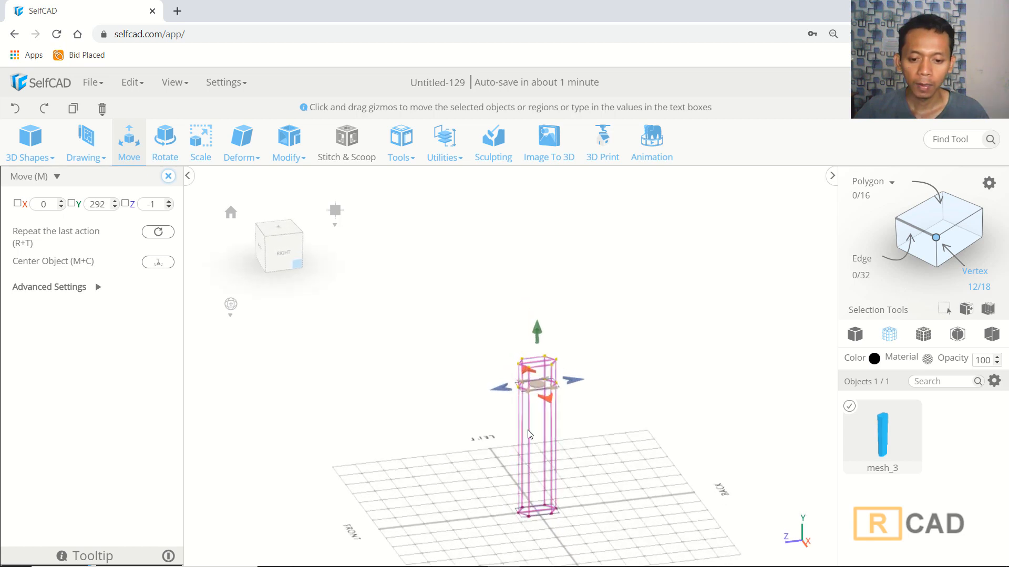
scroll(509, 430, "up", 3)
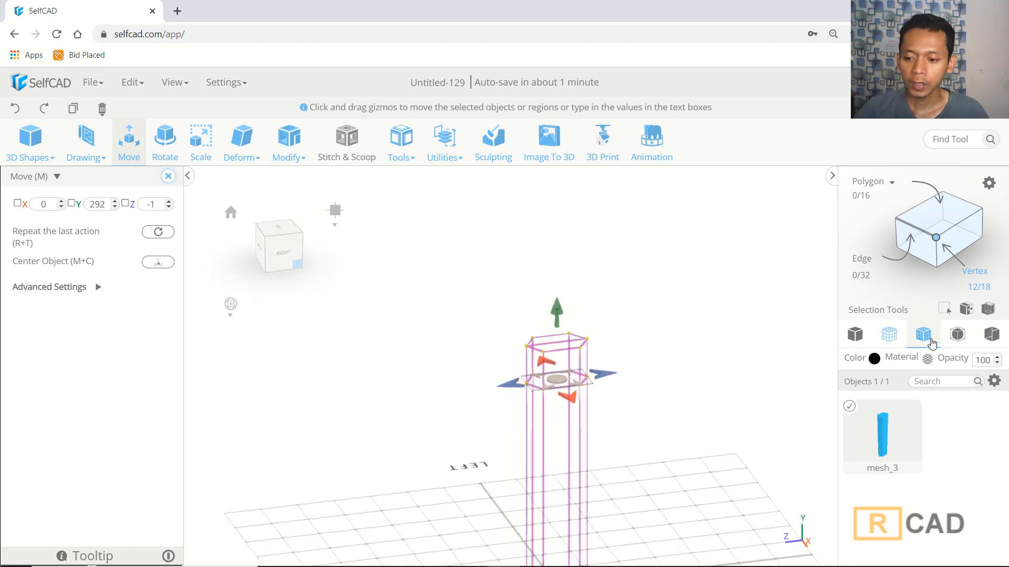
left_click(925, 340)
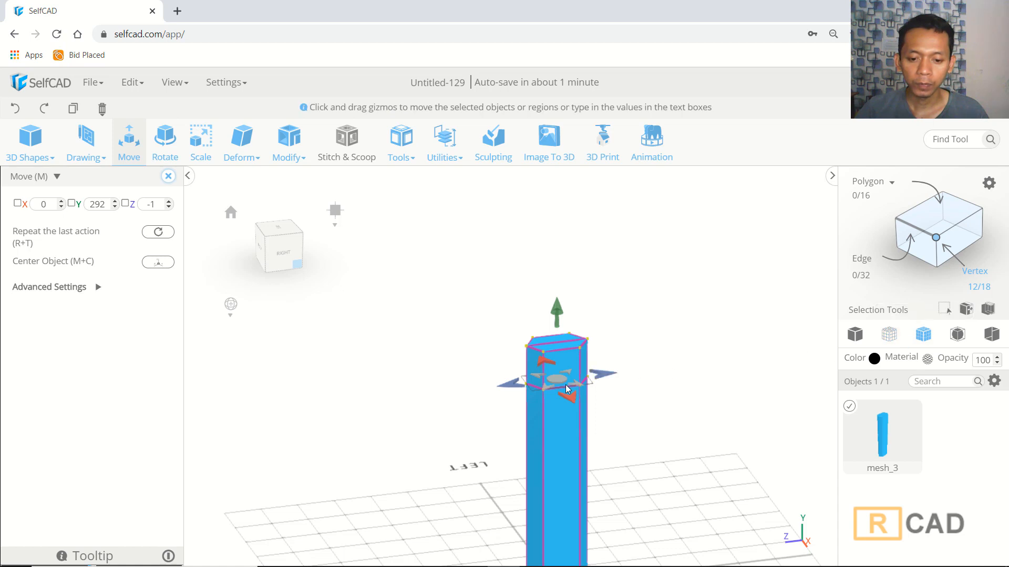
scroll(615, 402, "down", 3)
scroll(618, 403, "up", 6)
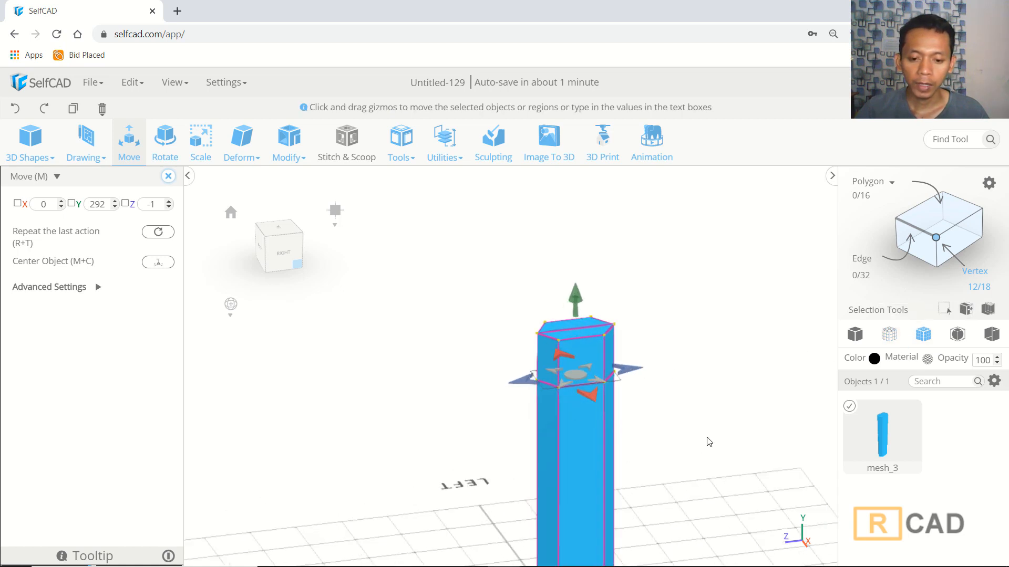
Step: Select only the vertex ring below the top and scale it outward to about X 79.16 and Z 132.98
key("ctrl+a")
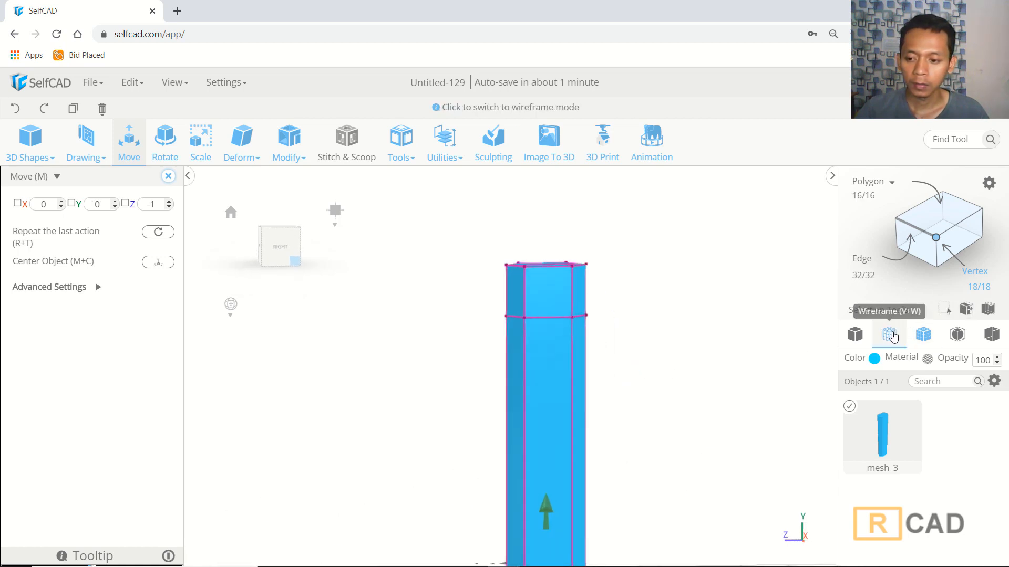
left_click(889, 335)
left_click_drag(571, 312, 454, 348)
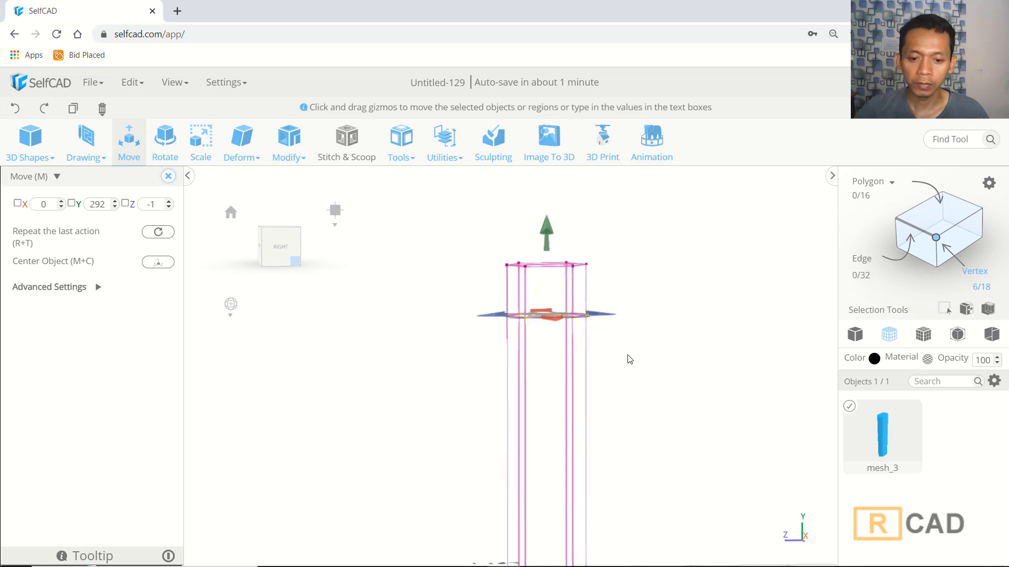
right_click_drag(629, 359, 651, 381)
left_click(923, 341)
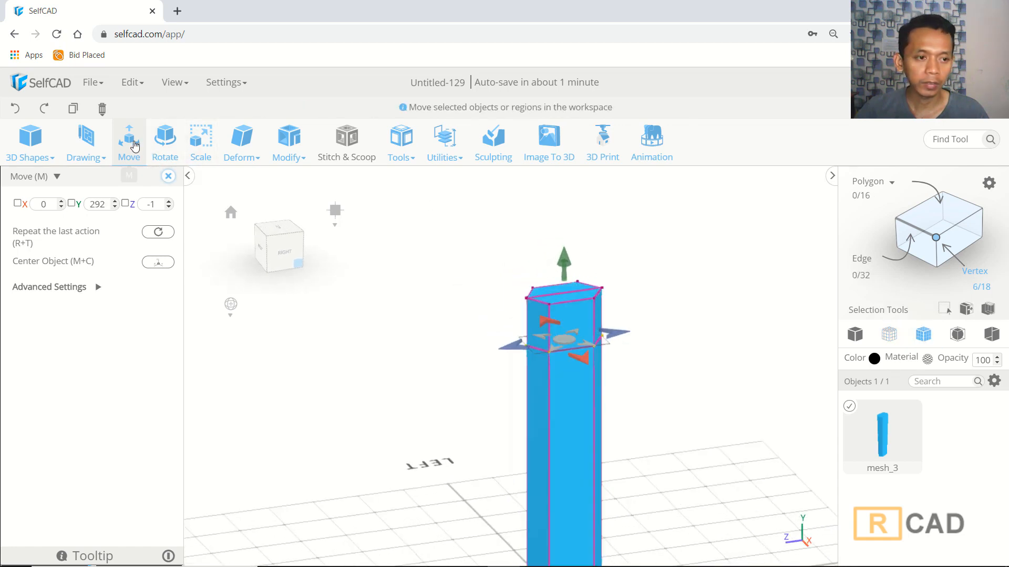
left_click(202, 143)
right_click_drag(626, 407, 653, 415)
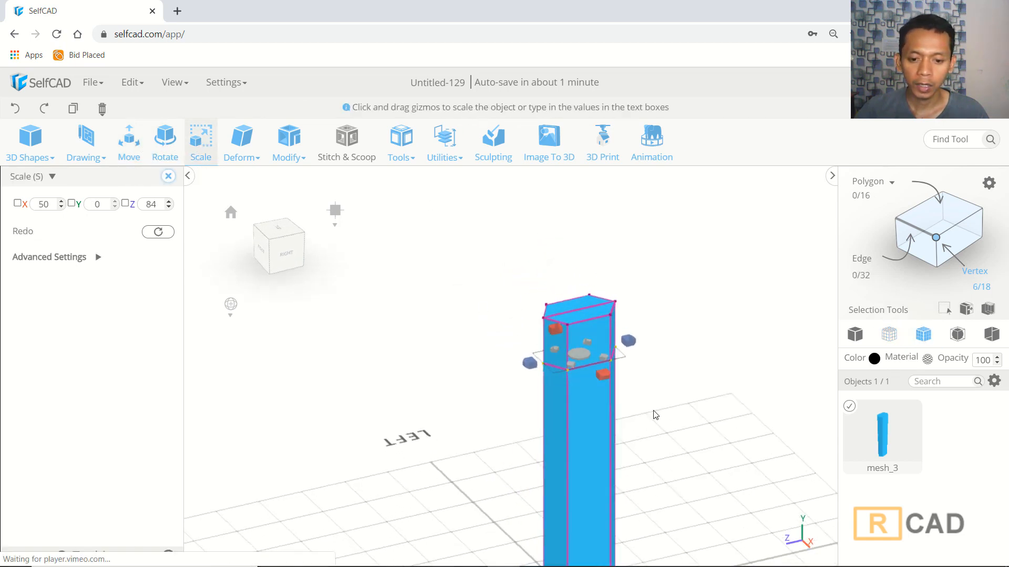
left_click_drag(582, 357, 571, 373)
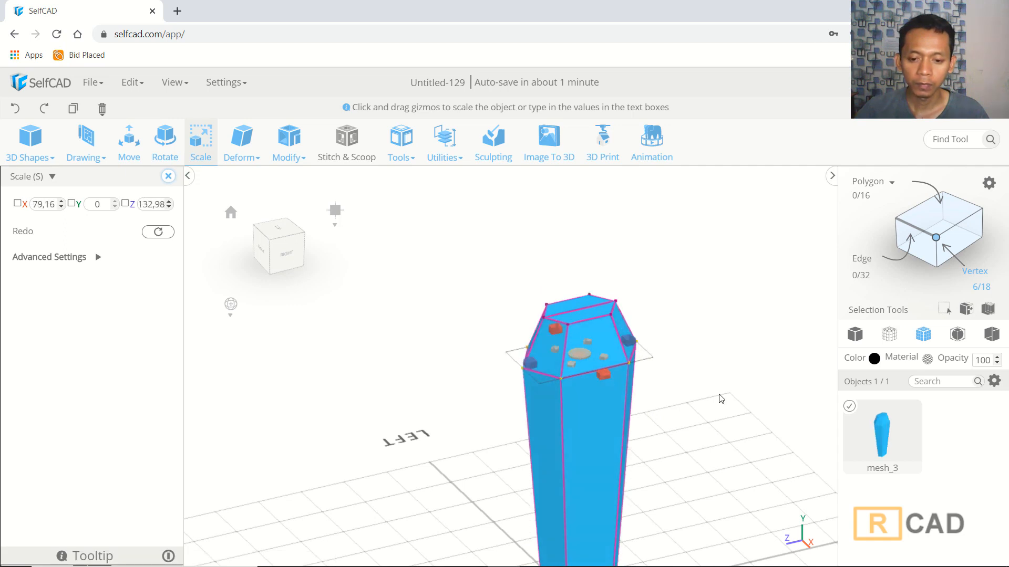
Step: Lower the widened vertex ring to Y 272 in wireframe display, deselect it, and return to the solid display with wireframe
right_click_drag(746, 388, 699, 368)
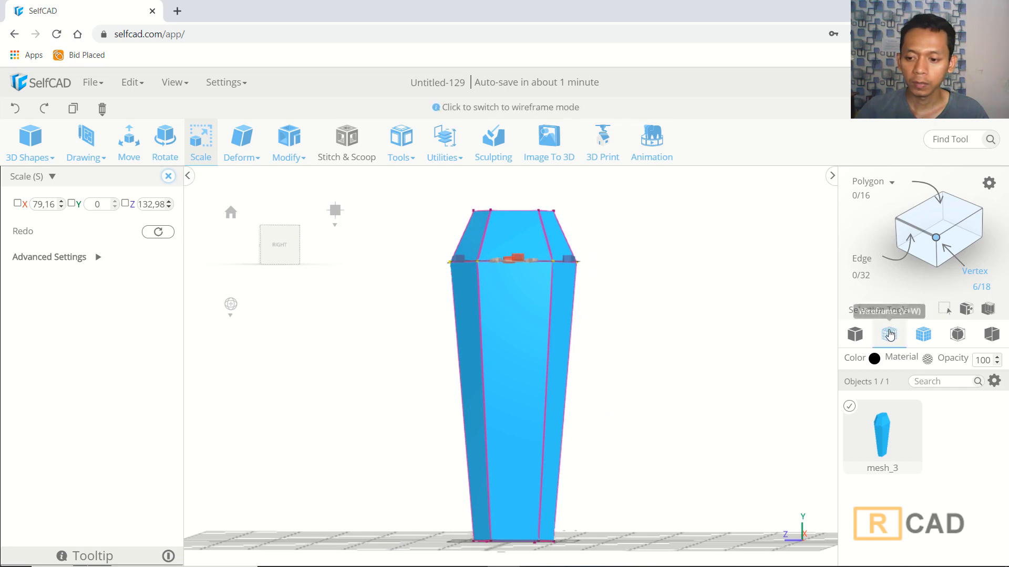
left_click(923, 334)
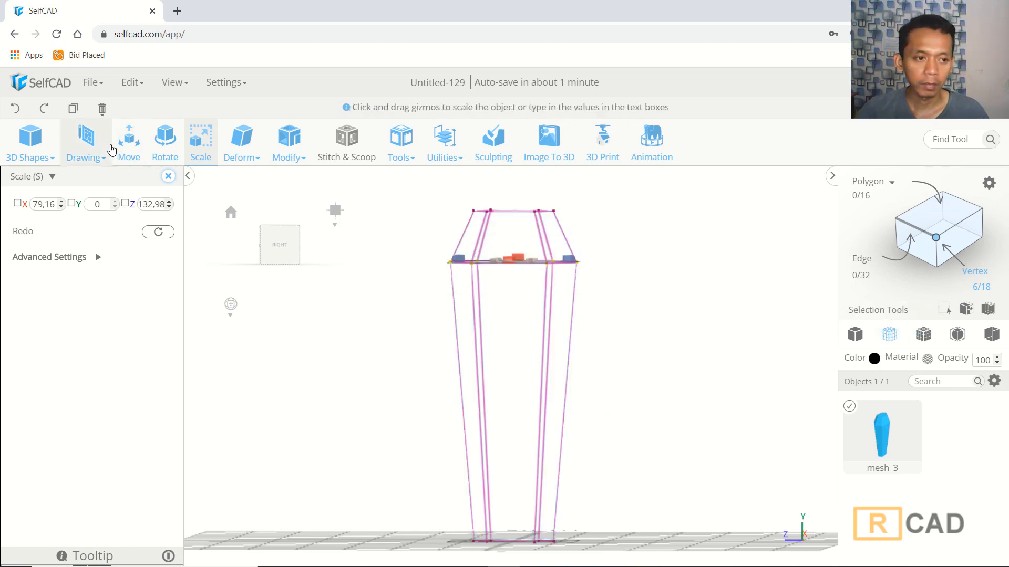
left_click(128, 139)
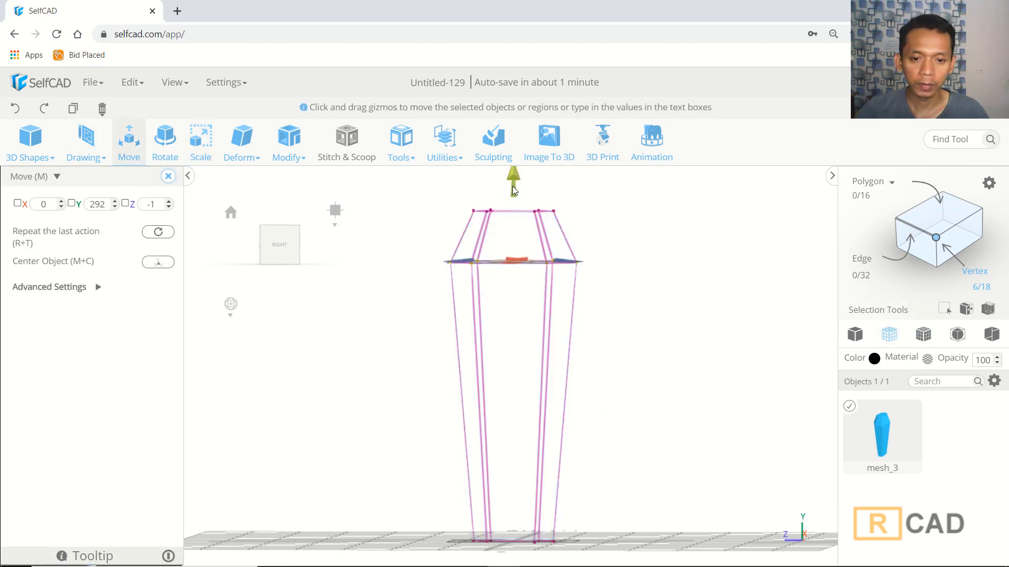
left_click_drag(512, 186, 510, 204)
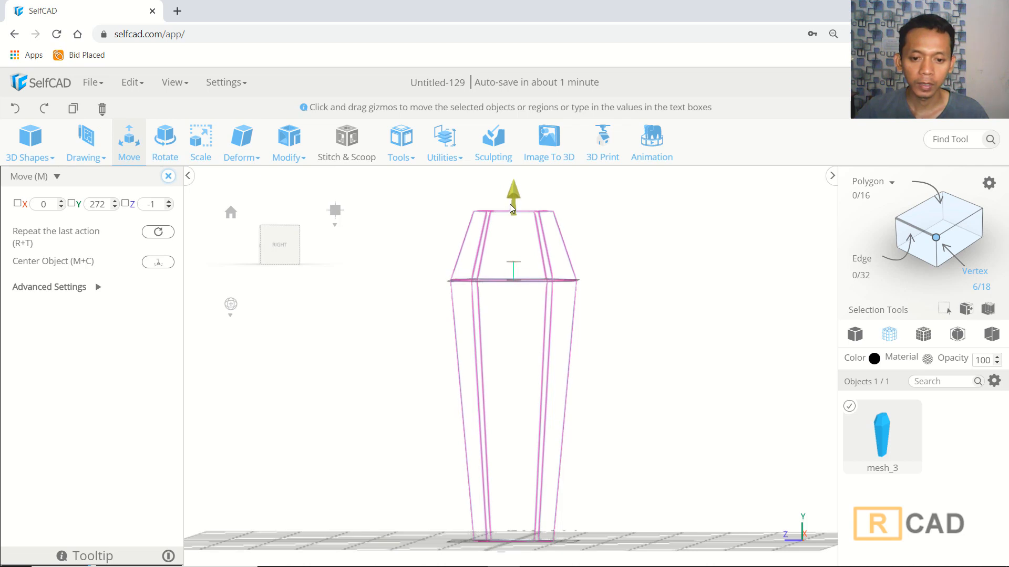
key("ctrl+a")
left_click(923, 336)
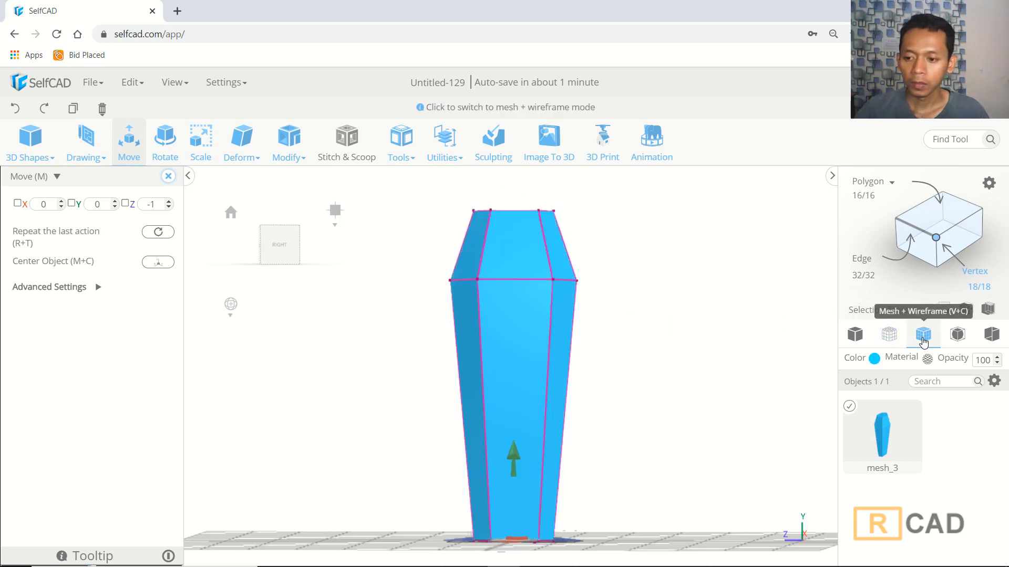
Step: Select the two bottom polygons of the body and scale them inward to about X 35.68 and Z 59.94
left_click(935, 225)
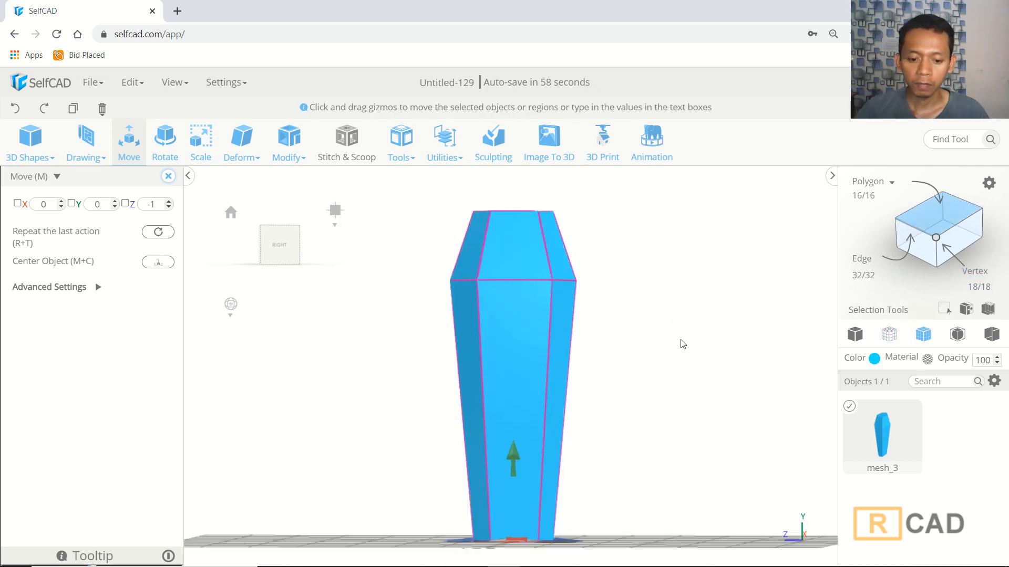
left_click_drag(680, 342, 687, 322)
left_click(507, 457)
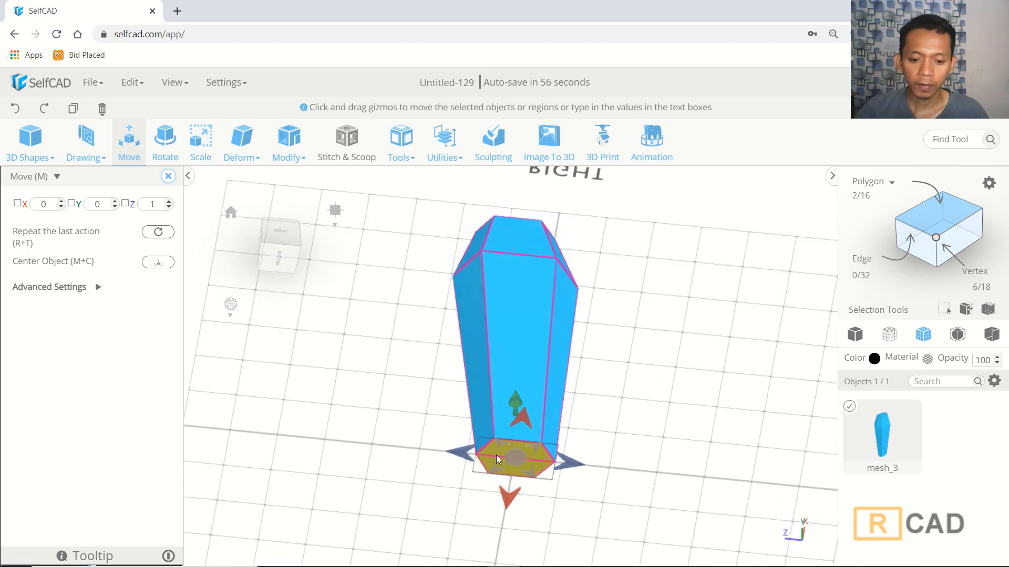
left_click(207, 153)
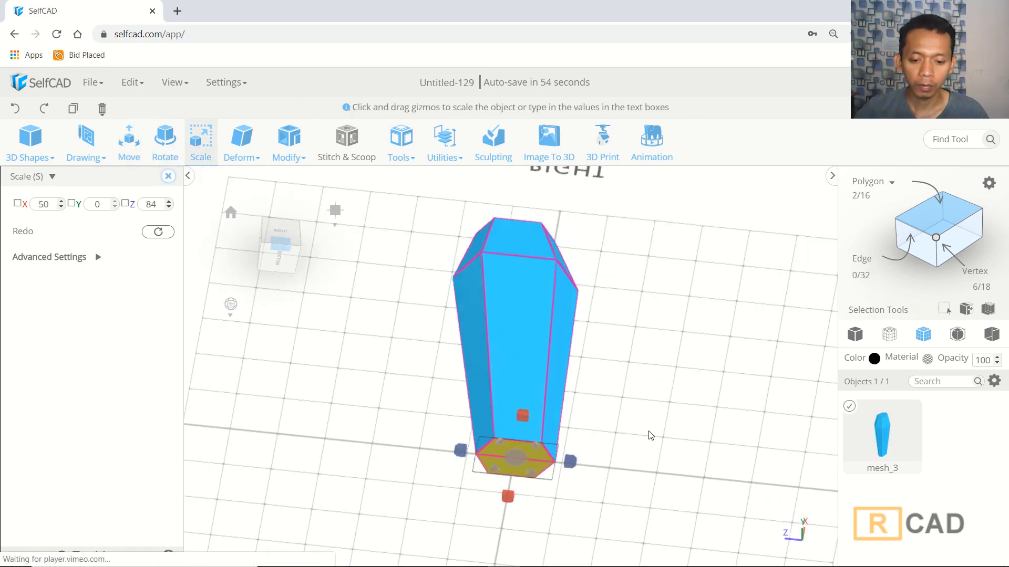
left_click_drag(651, 435, 676, 482)
left_click_drag(498, 426, 500, 421)
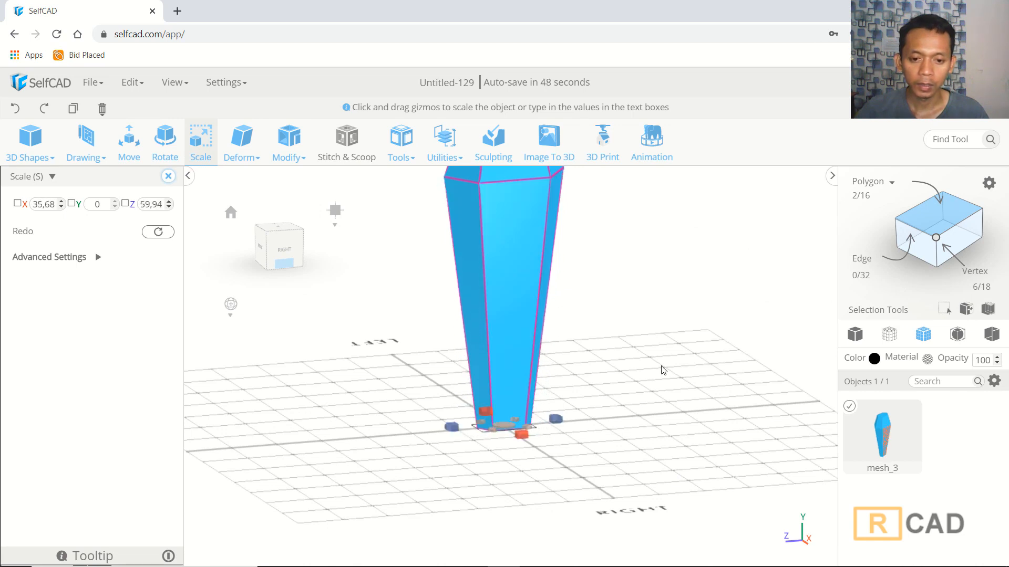
key("ctrl+a")
Step: Select the front-end vertices of the widened ring and of the top ring, and raise both to Y 308
middle_click_drag(652, 351, 666, 394)
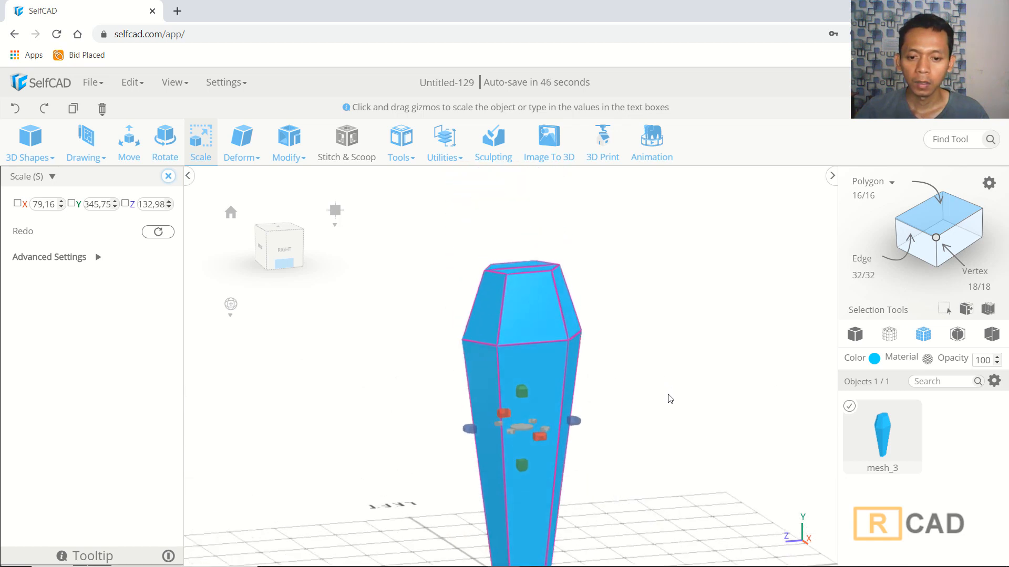
right_click_drag(667, 395, 690, 409)
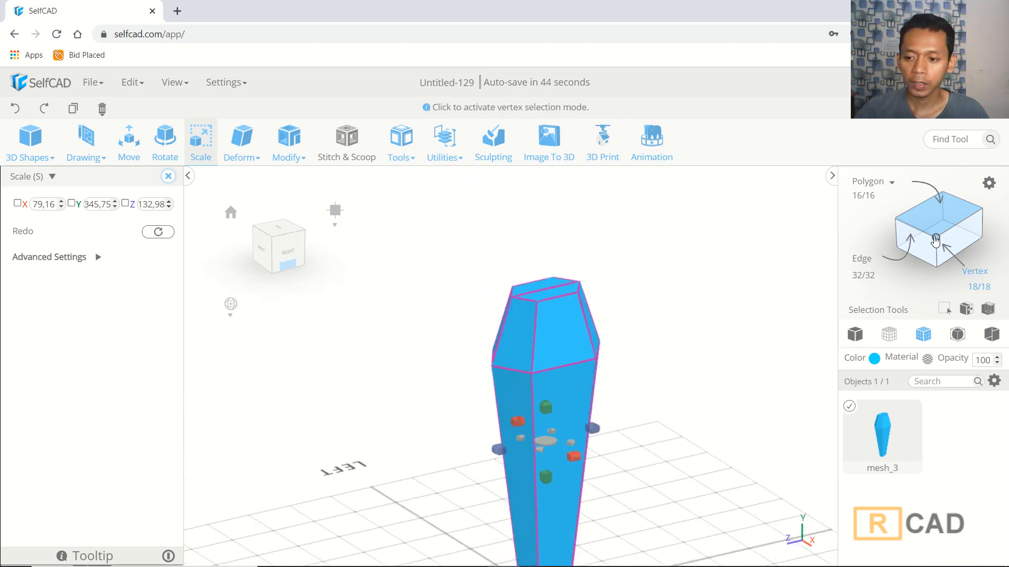
left_click(935, 239)
right_click_drag(475, 381, 493, 386)
scroll(494, 386, "up", 2)
left_click_drag(557, 382, 536, 371)
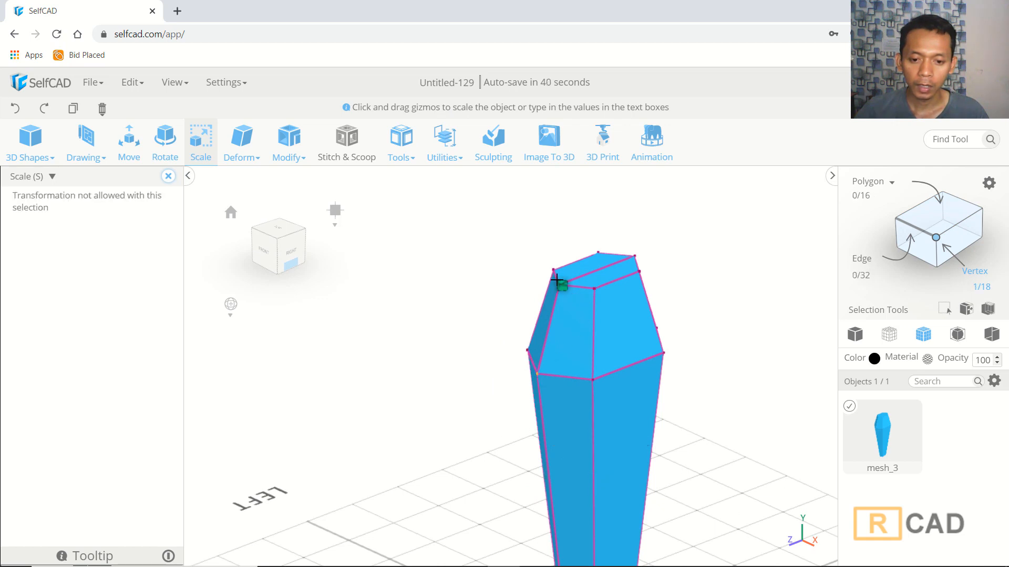
left_click_drag(557, 281, 556, 281)
left_click(129, 139)
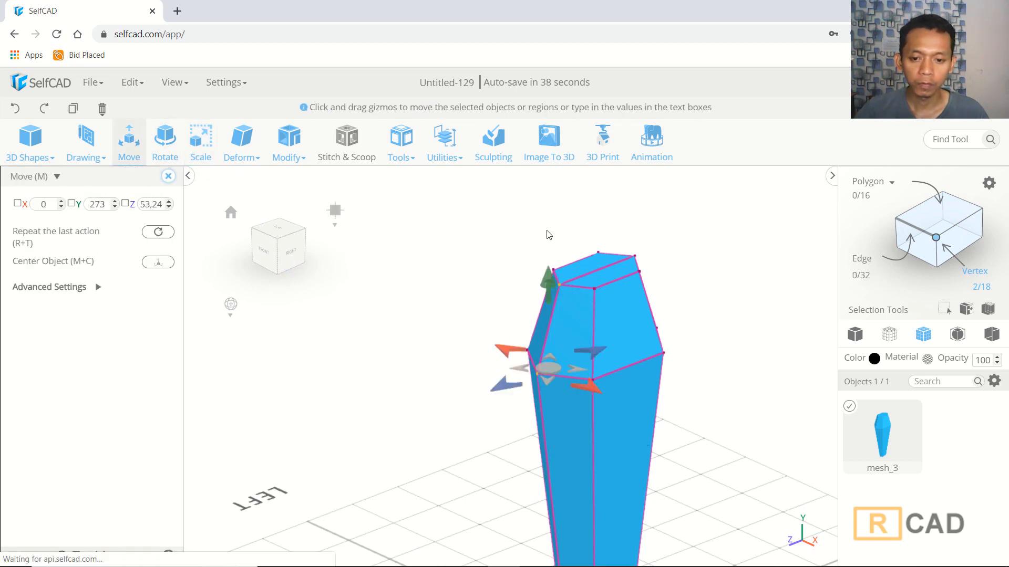
left_click_drag(549, 289, 553, 253)
Step: Select the whole widened vertex ring together with the top ring's front vertex in wireframe display, move them down, and deselect
right_click_drag(723, 311, 654, 300)
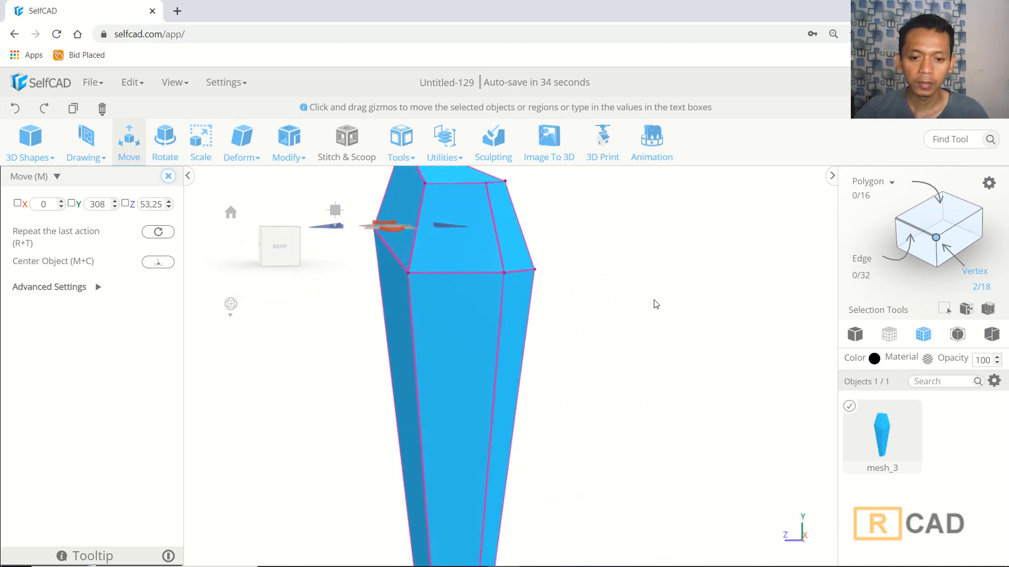
scroll(642, 307, "down", 3)
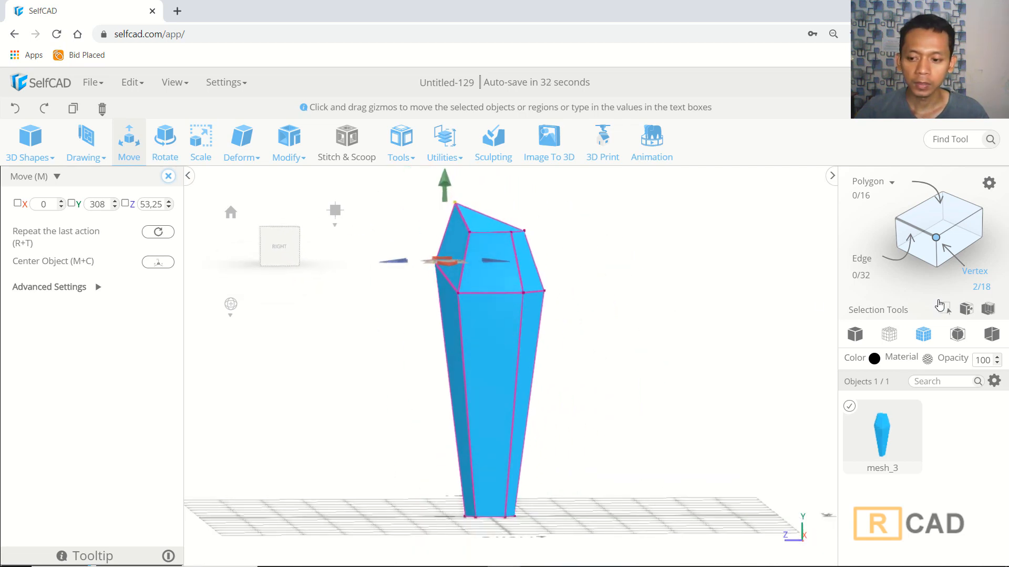
left_click(889, 334)
mouse_move(580, 271)
left_mouse_down()
mouse_move(527, 292)
mouse_move(446, 298)
left_mouse_up()
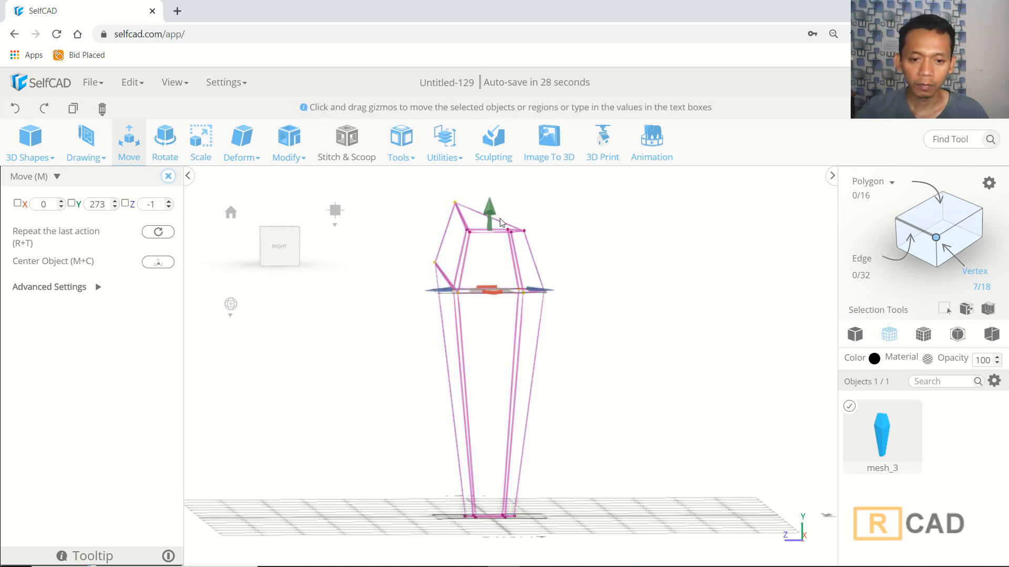
left_click_drag(491, 214, 489, 232)
key("ctrl+a")
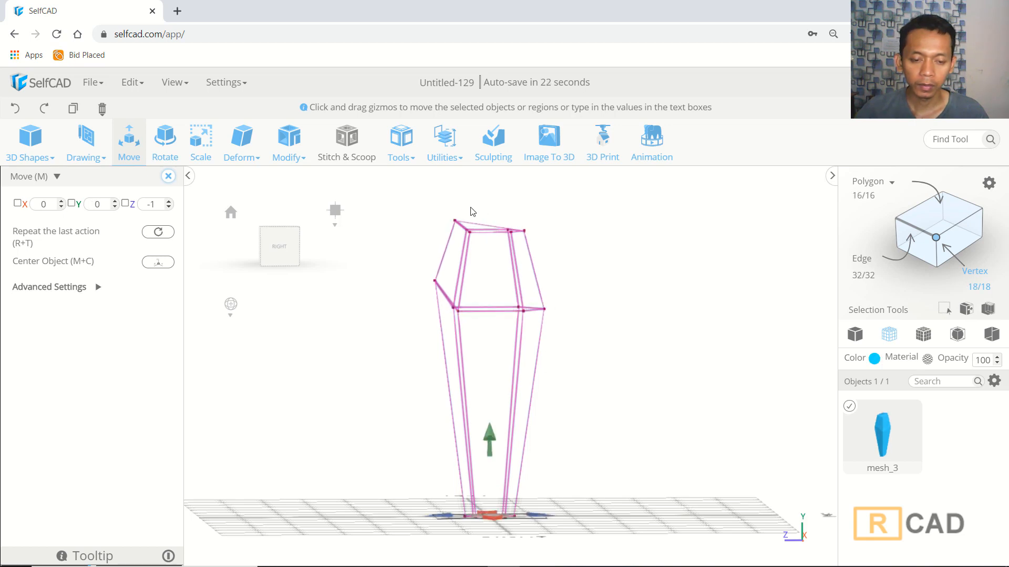
Step: Raise the front-end vertices of the top and widened rings to Y 305, restore the solid display with wireframe, and deselect
left_click(447, 222)
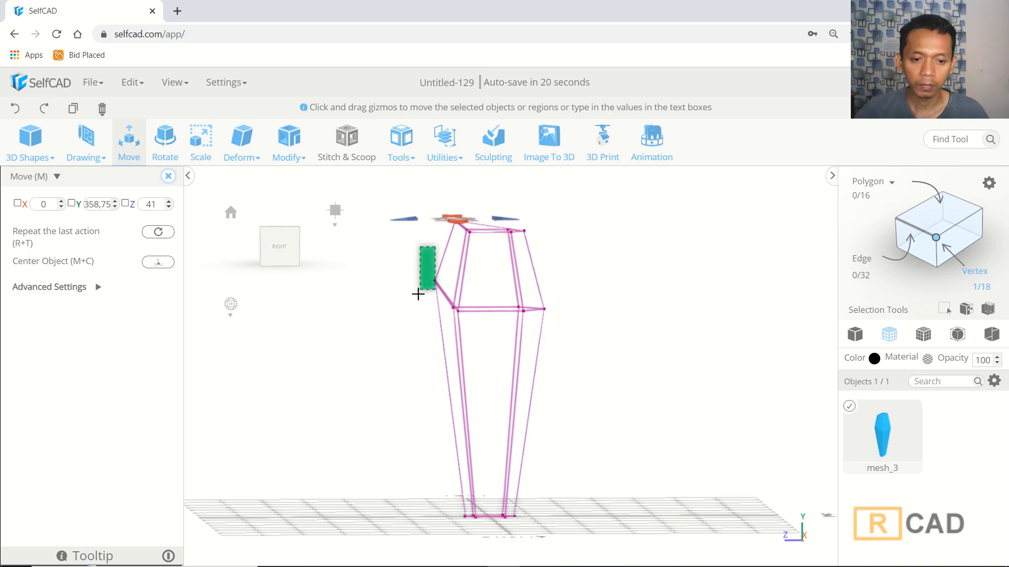
left_click(435, 282)
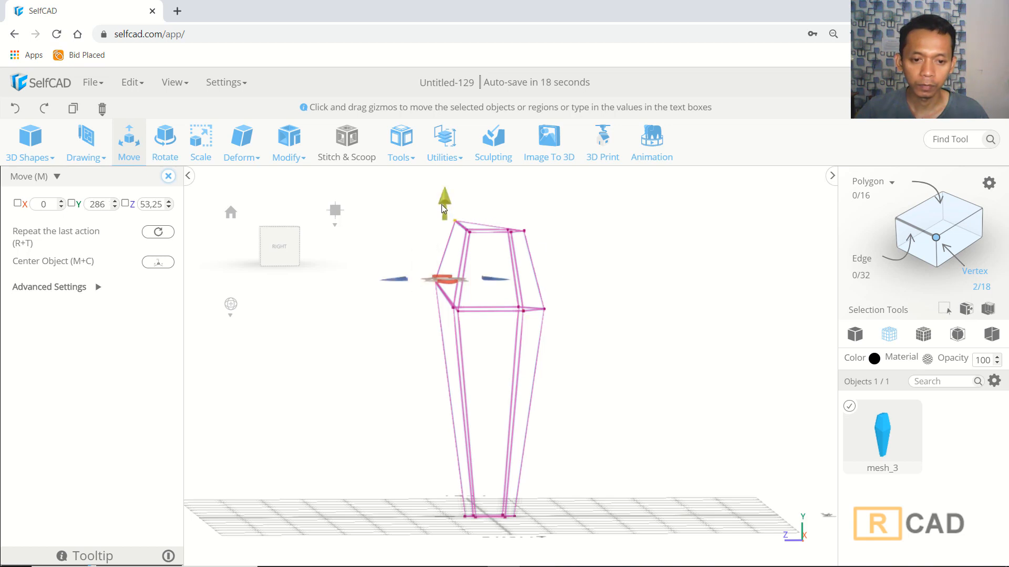
left_click_drag(442, 204, 446, 189)
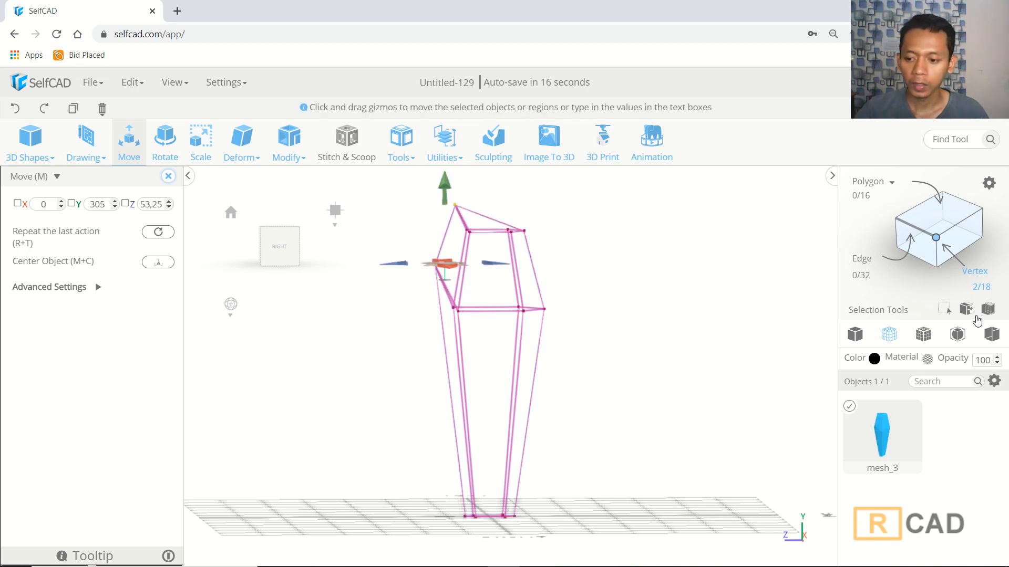
left_click(926, 338)
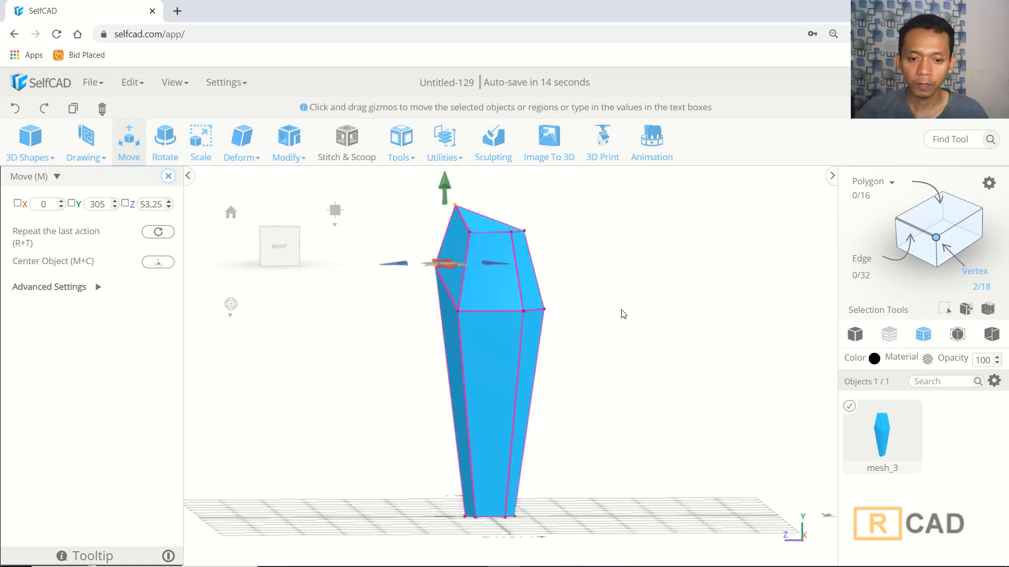
left_click_drag(627, 314, 604, 327)
left_click(628, 285)
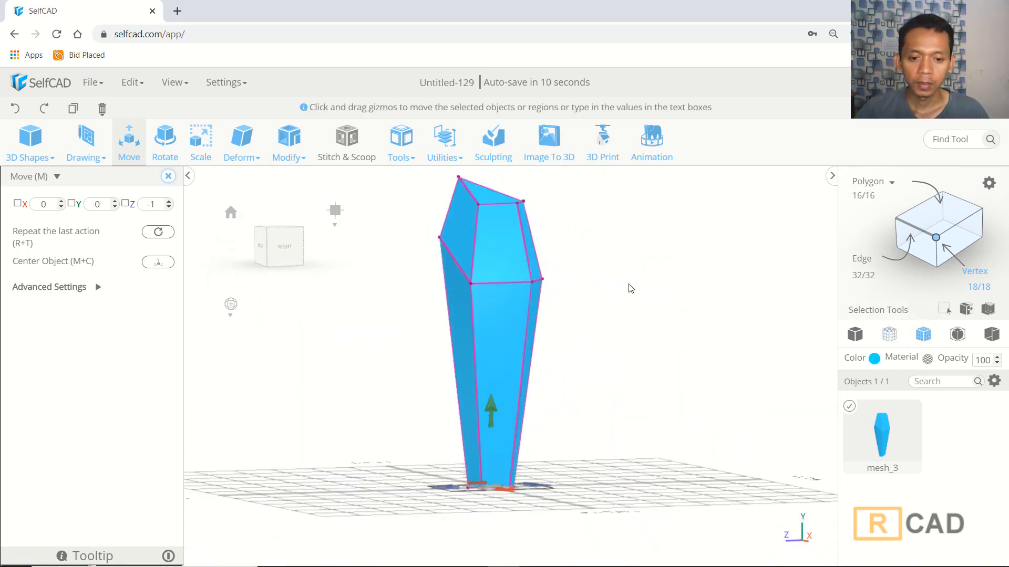
Step: Inset all faces of the body individually by an amount of 3
scroll(627, 285, "down", 2)
left_click_drag(625, 287, 640, 303)
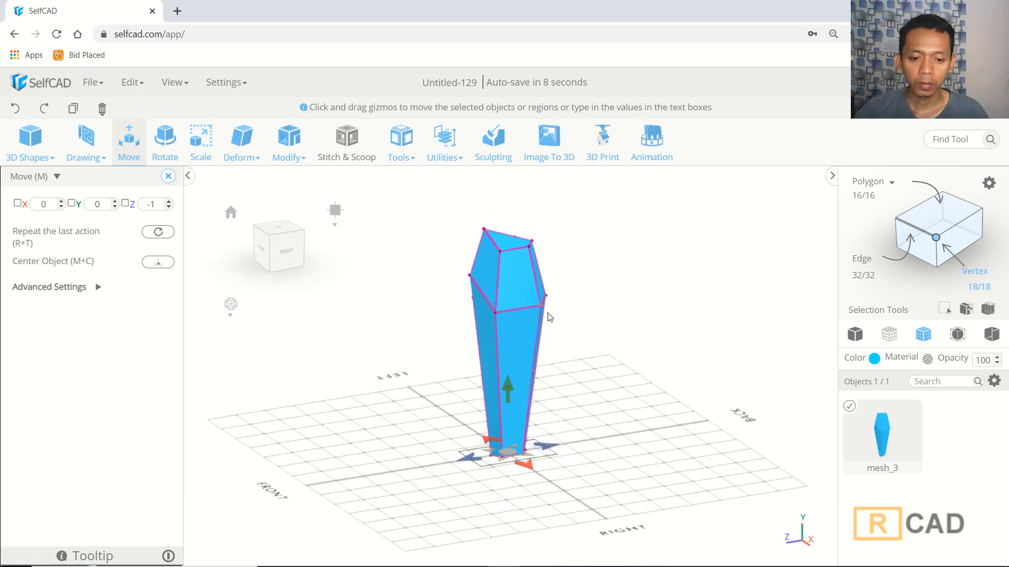
scroll(515, 303, "up", 1)
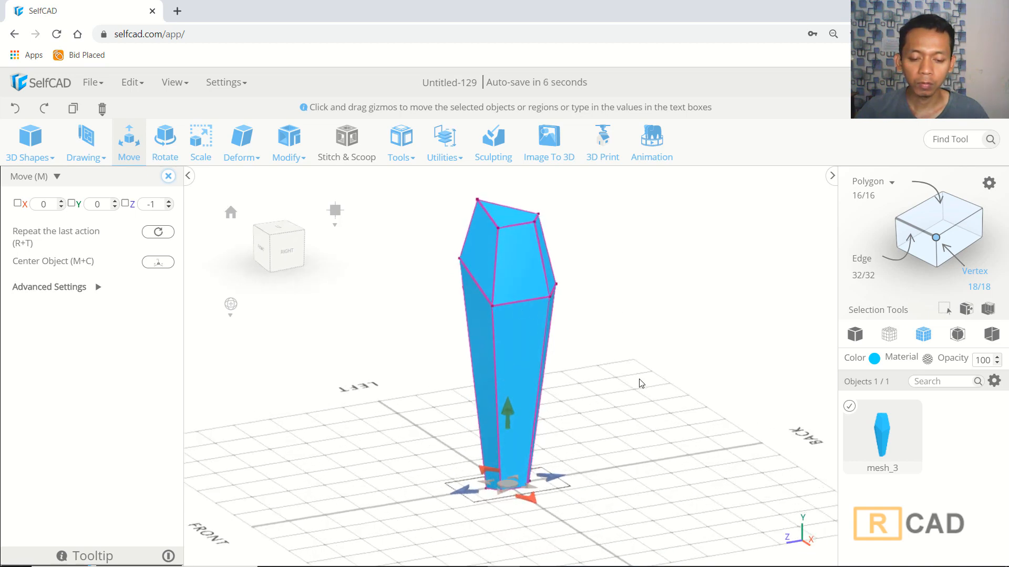
left_click_drag(631, 379, 572, 379)
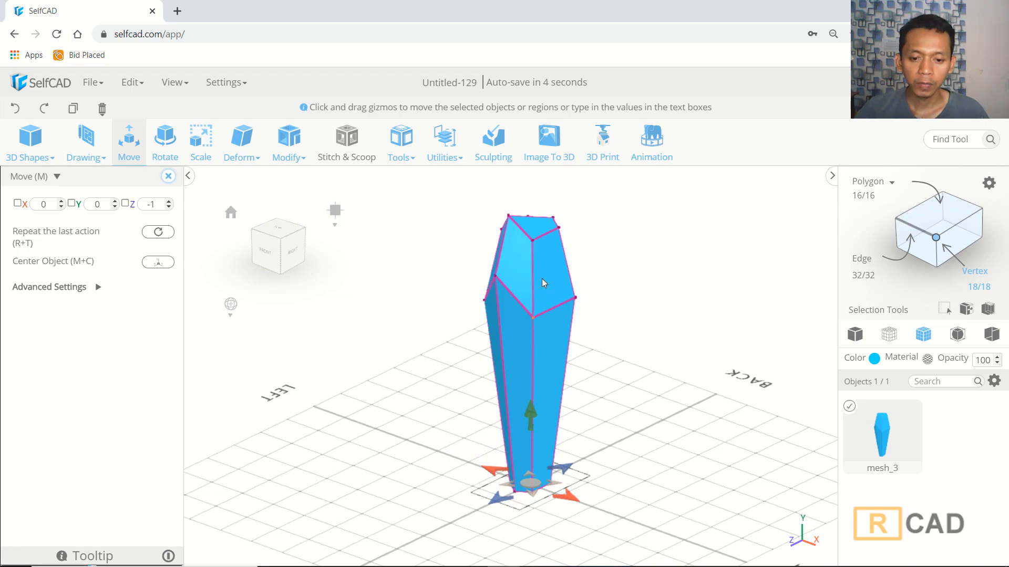
left_click_drag(644, 358, 604, 357)
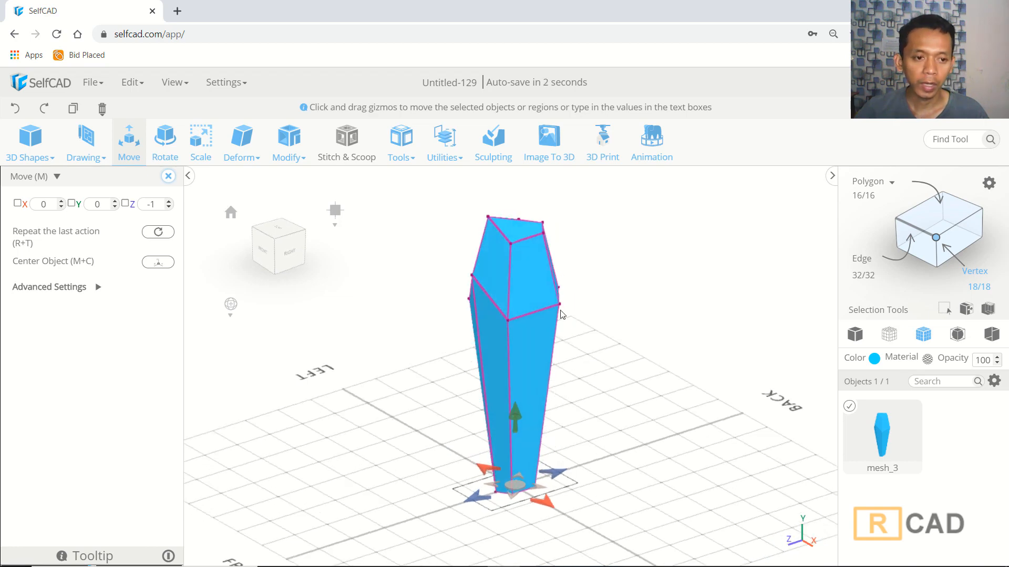
left_click(289, 140)
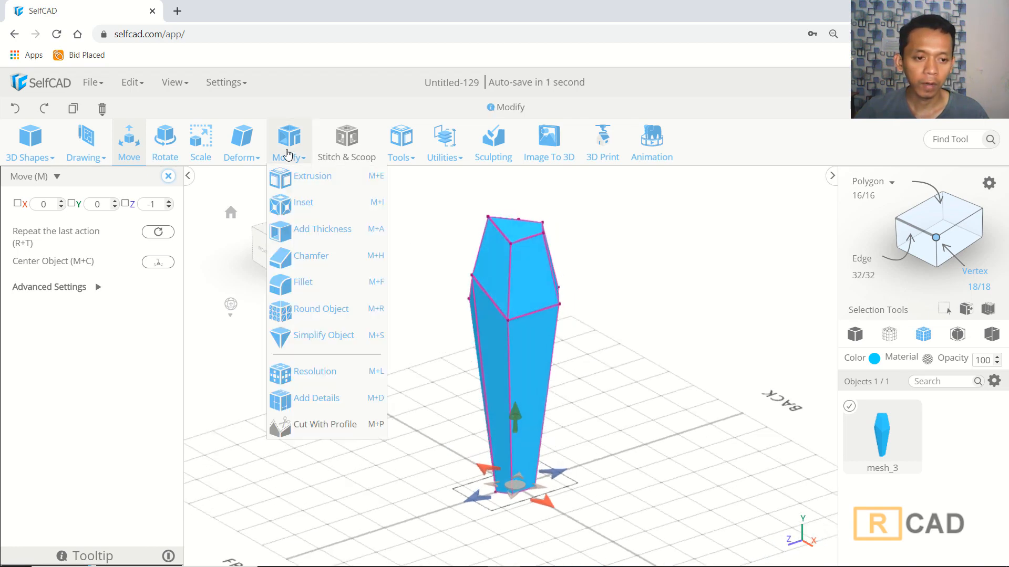
left_click(287, 202)
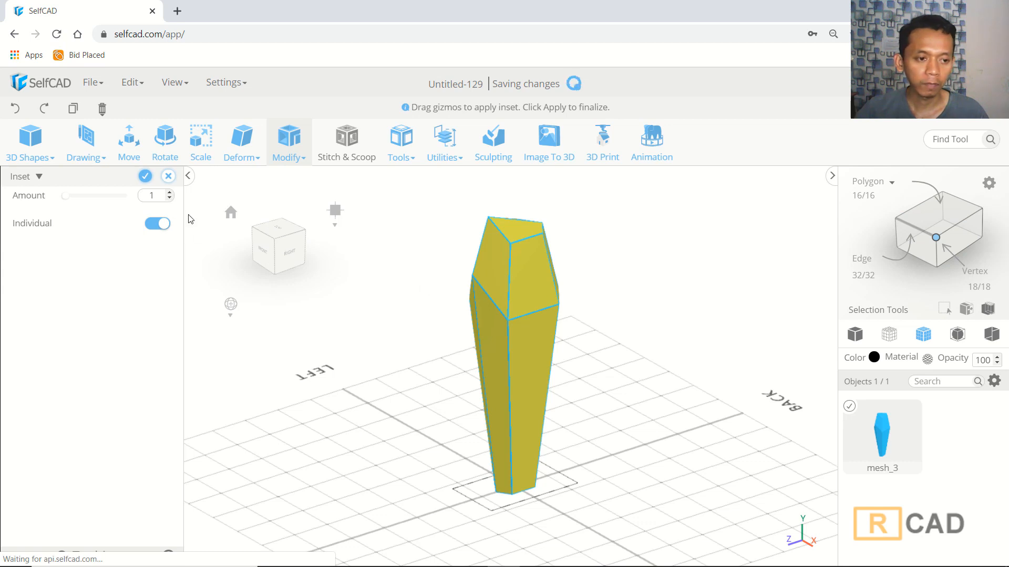
left_click(169, 194)
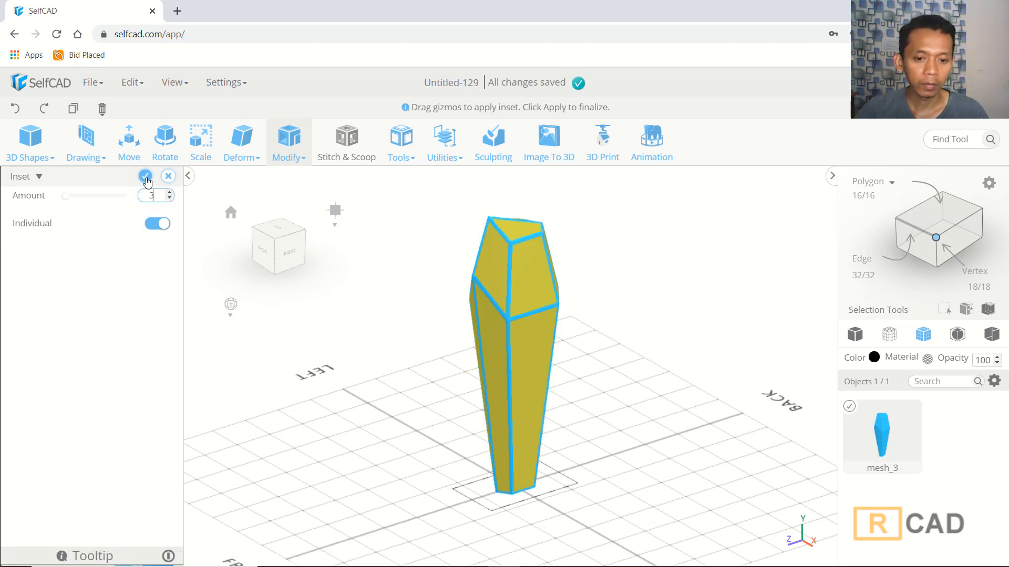
left_click(145, 177)
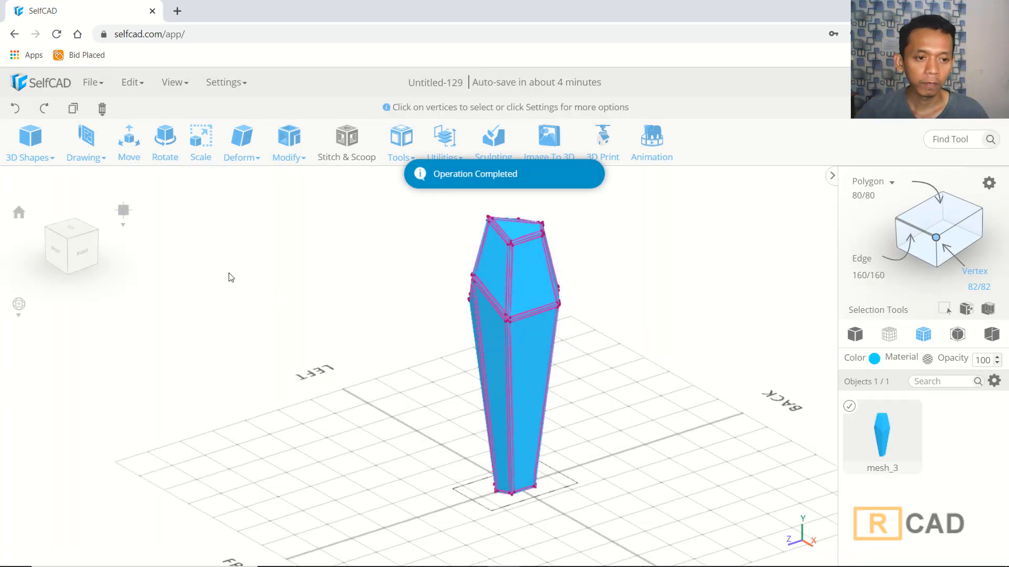
Step: Start Round Object on the body, preview the rounding at smoothness 1, and switch to plain mesh display
left_click(291, 149)
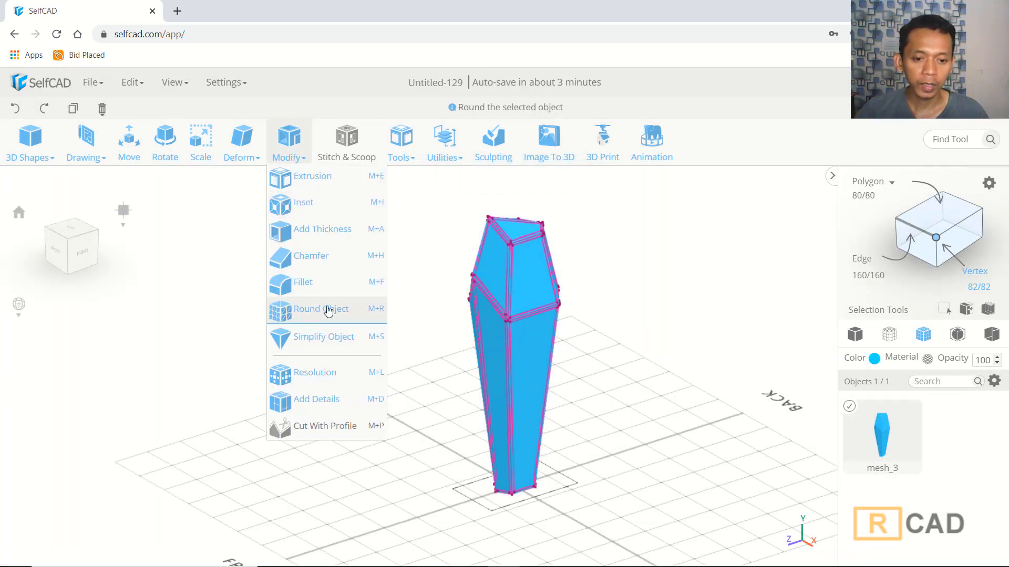
left_click(329, 311)
left_click(119, 252)
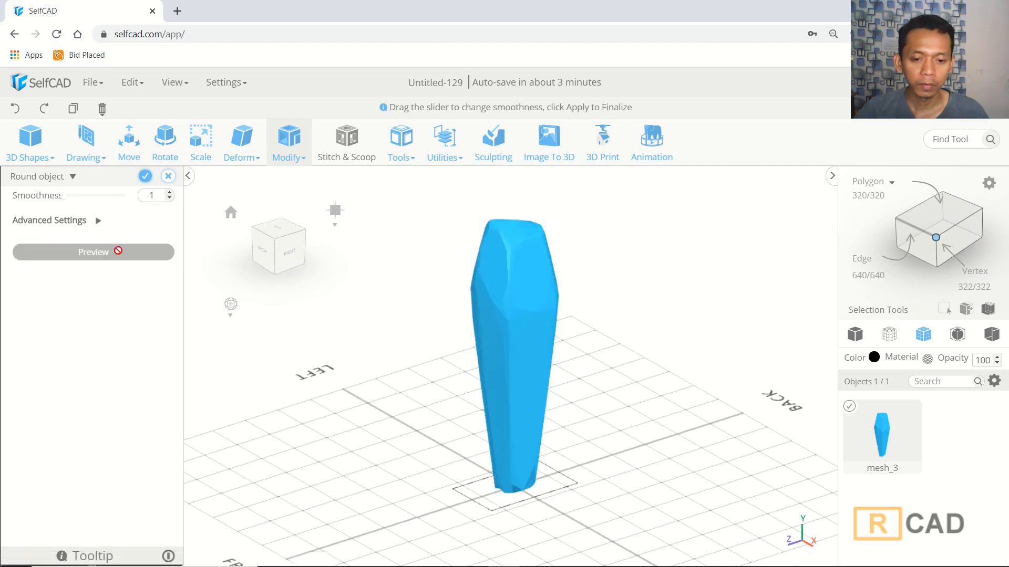
right_click_drag(581, 299, 605, 309)
left_click(855, 335)
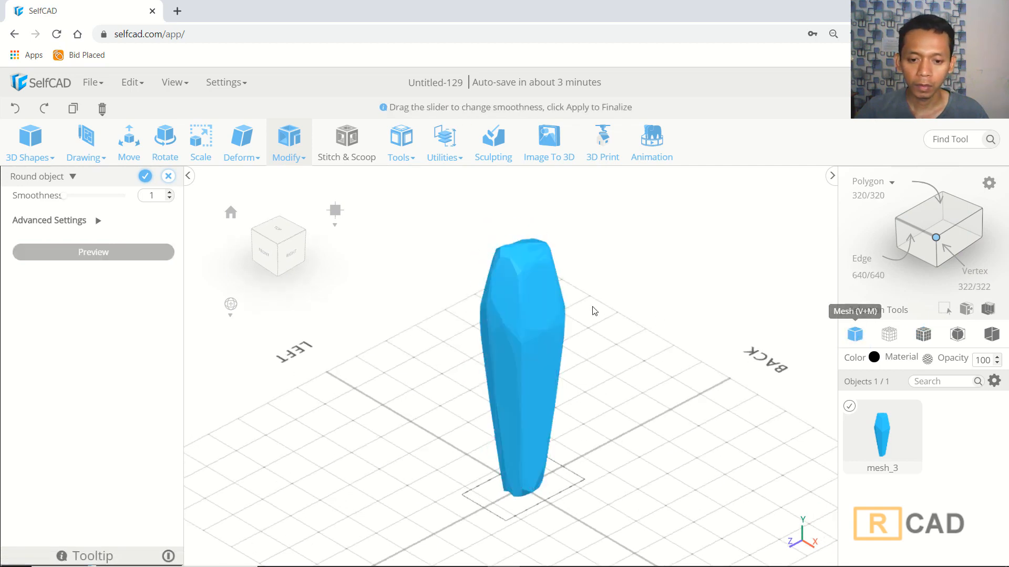
scroll(500, 295, "up", 3)
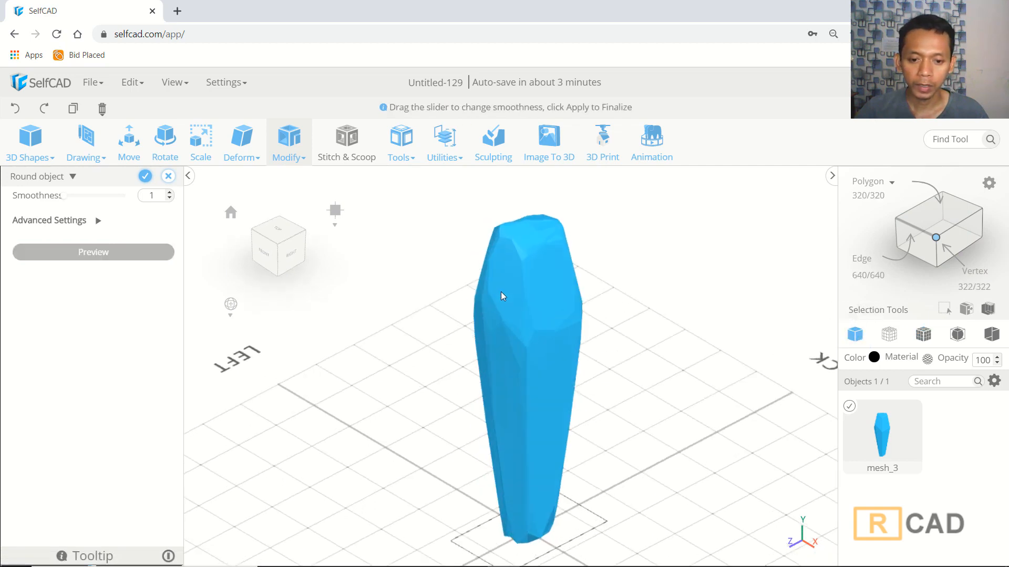
Step: Raise the rounding smoothness to 4 and apply it to the body
left_click(170, 193)
left_click(169, 193)
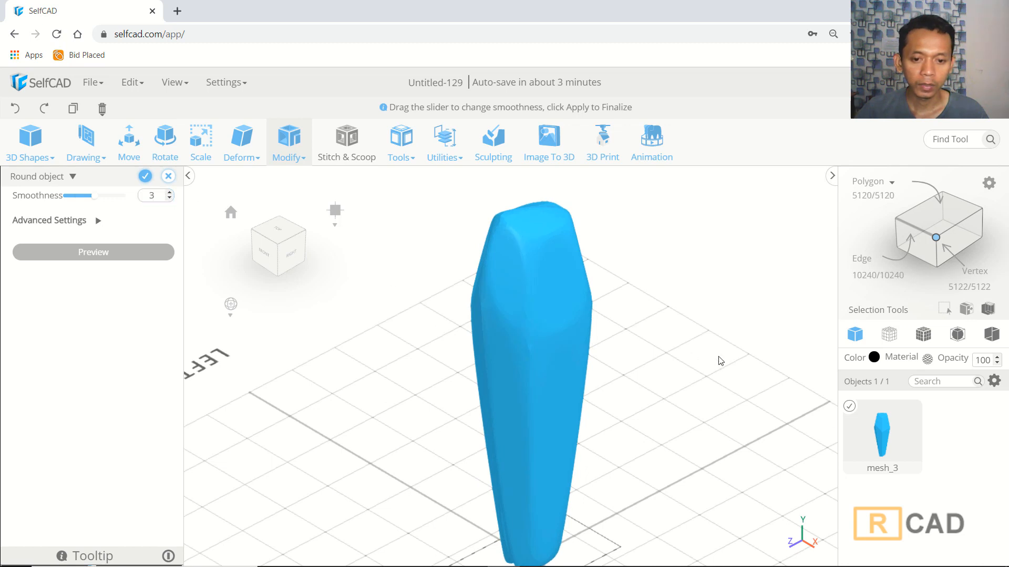
right_click_drag(720, 361, 645, 352)
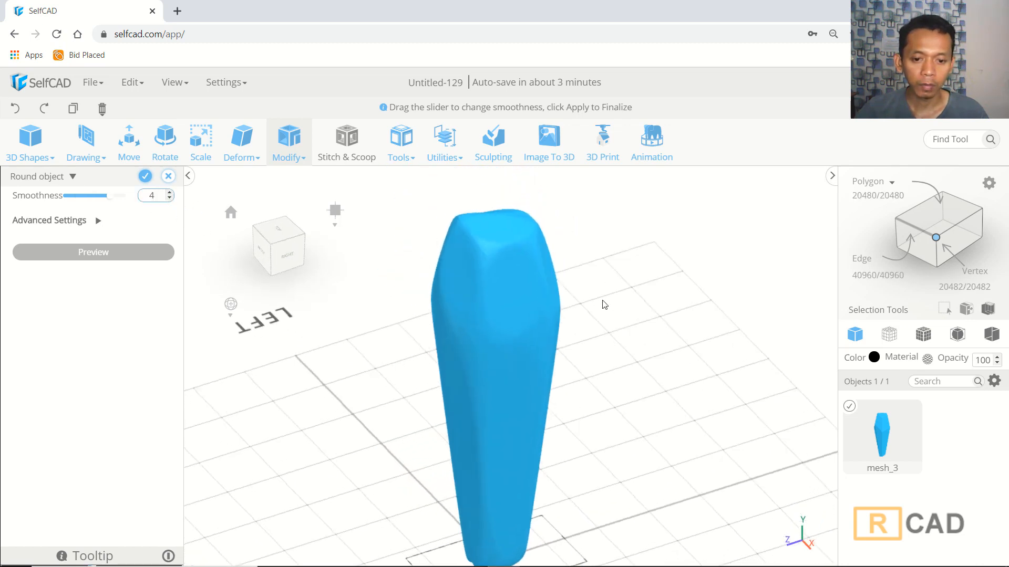
left_click_drag(605, 305, 529, 283)
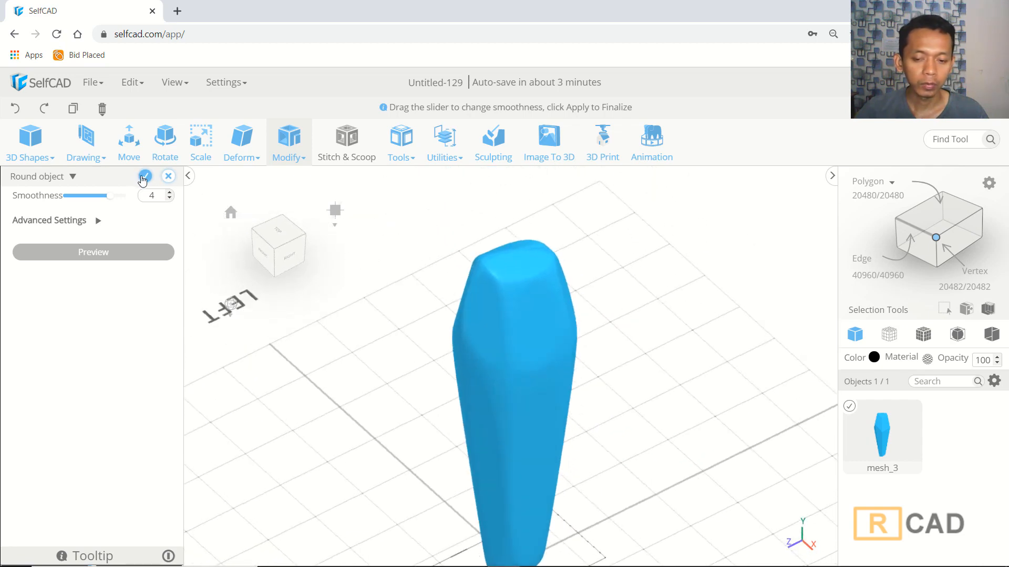
left_click(144, 177)
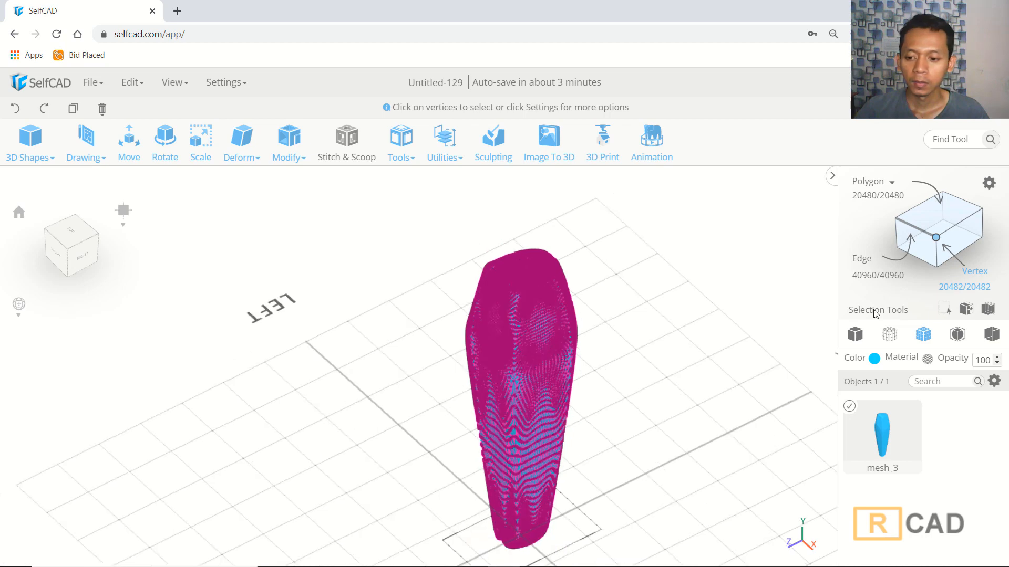
Step: Show the rounded body in plain mesh display and center it on the grid
left_click(855, 335)
left_click_drag(684, 333, 489, 315)
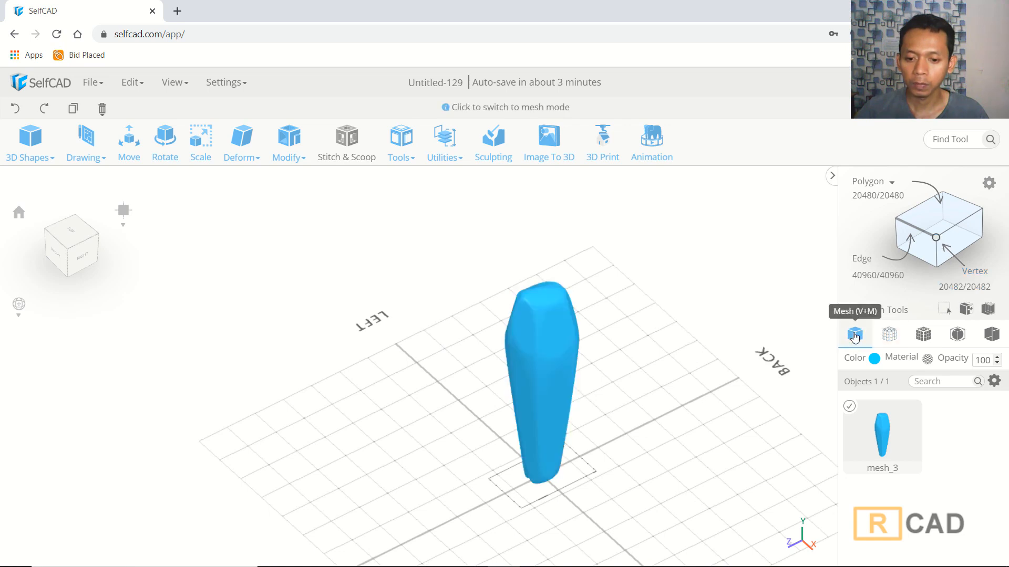
left_click_drag(653, 320, 493, 338)
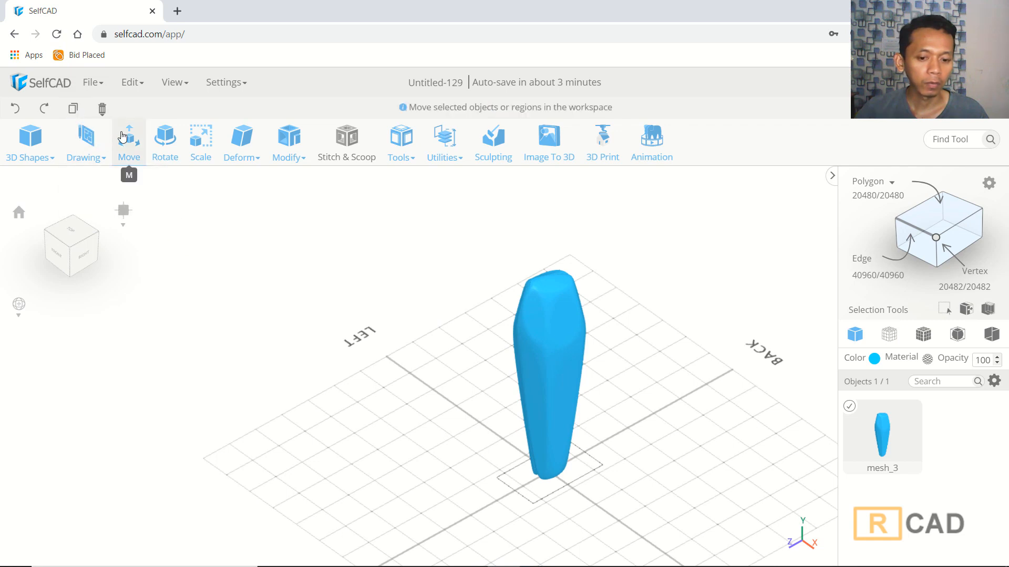
left_click(129, 142)
left_click(159, 262)
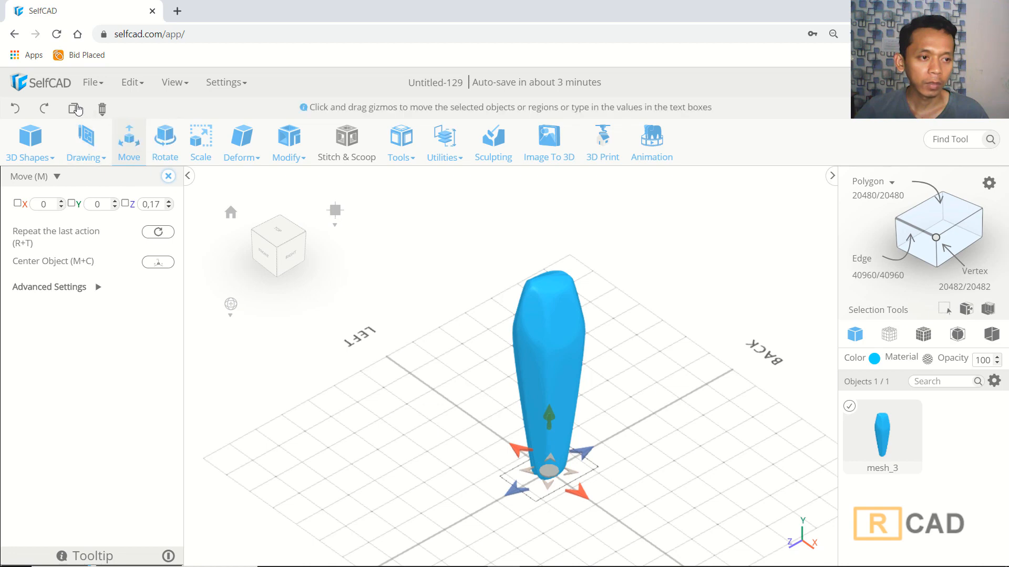
Step: Copy the rounded body and scale the copy down uniformly to about 42.3 × 201 × 65.3
left_click(73, 110)
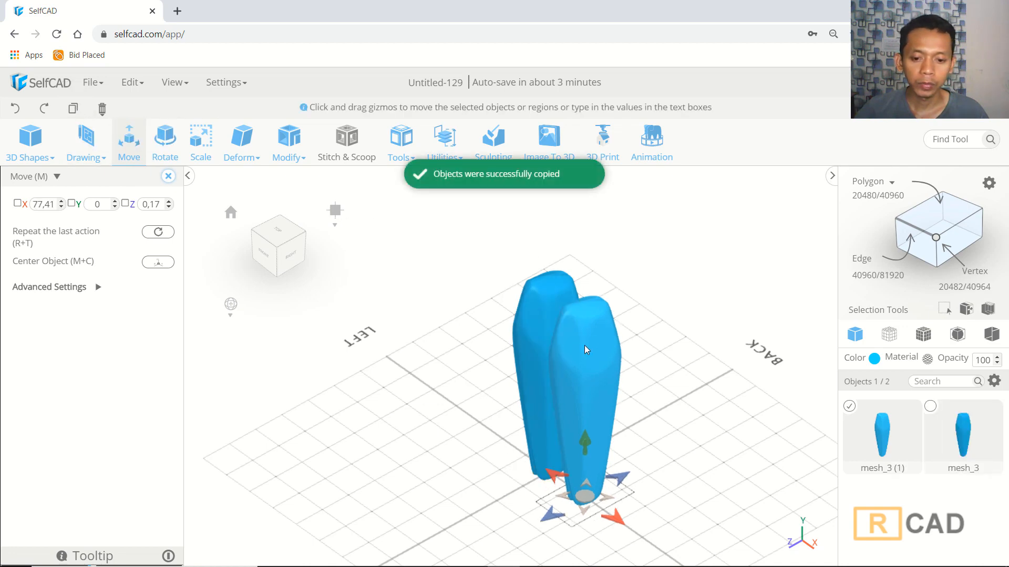
right_click_drag(677, 357, 758, 359)
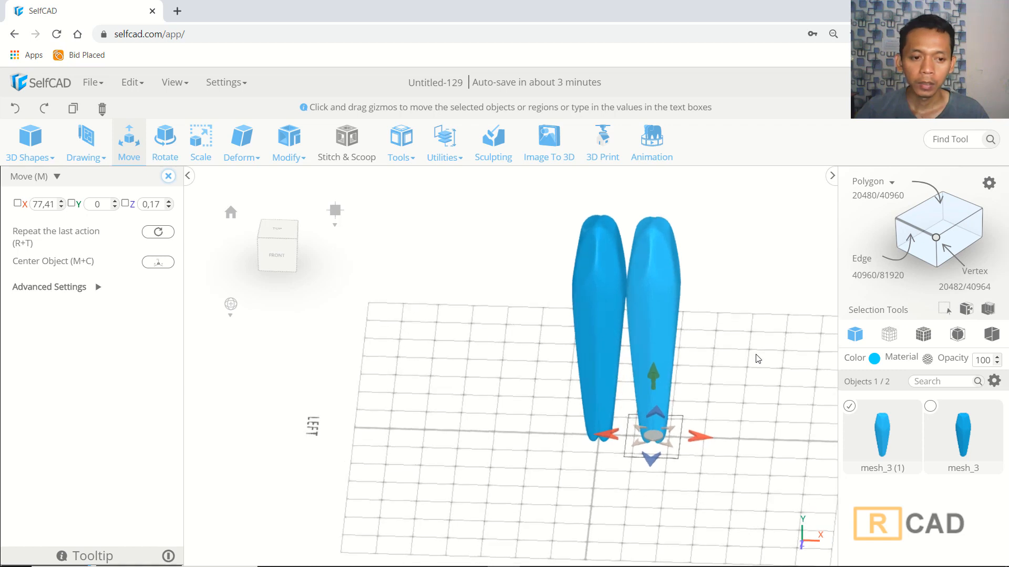
left_click(269, 257)
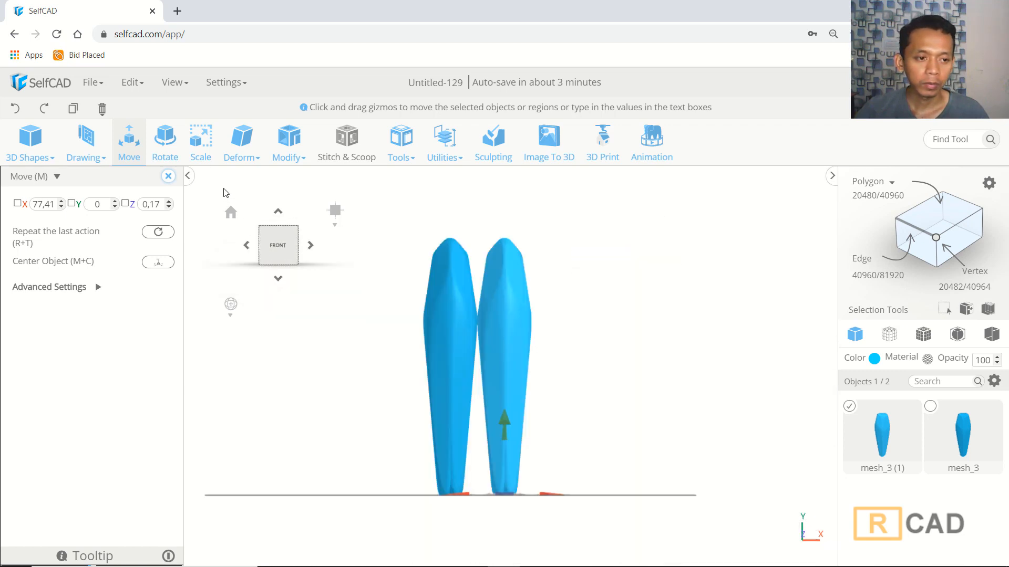
left_click(210, 156)
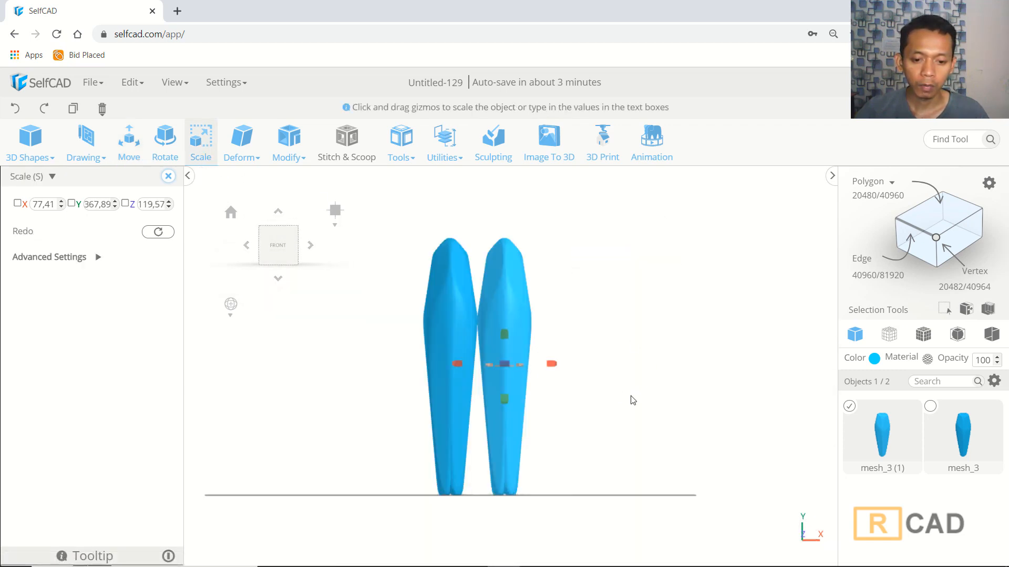
right_click_drag(633, 400, 515, 393)
left_click_drag(502, 384, 531, 311)
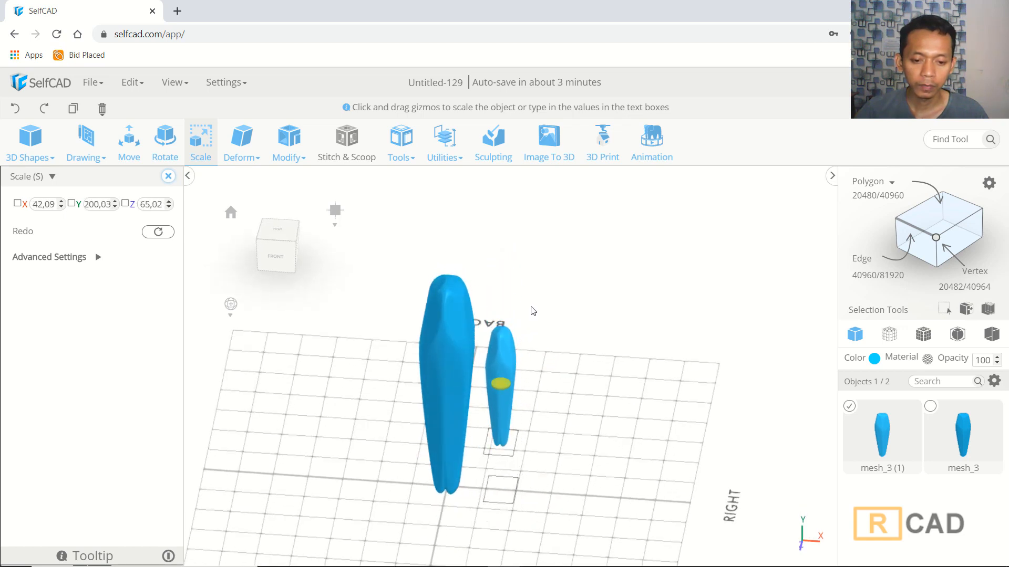
right_click_drag(582, 398, 610, 372)
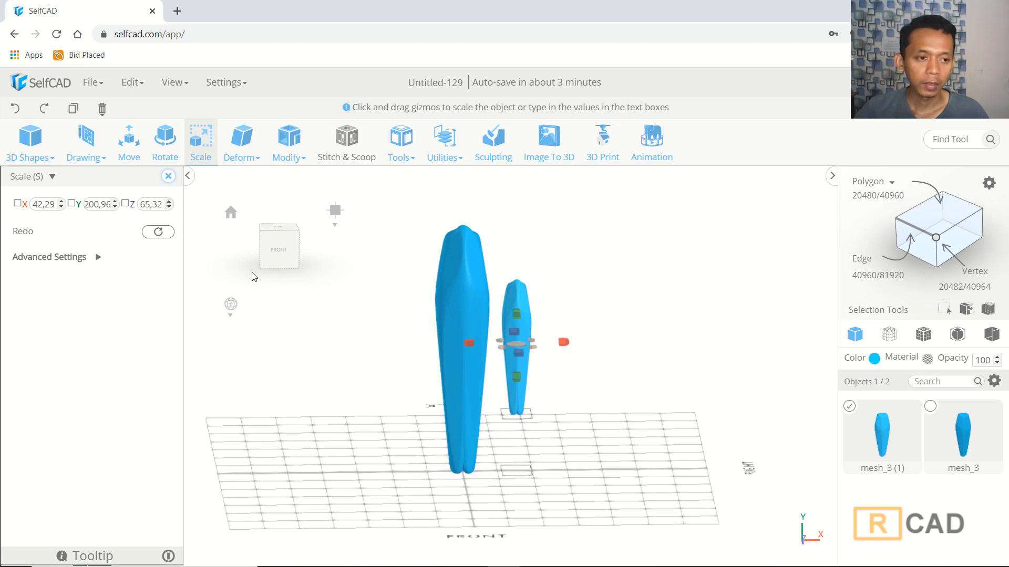
left_click(276, 246)
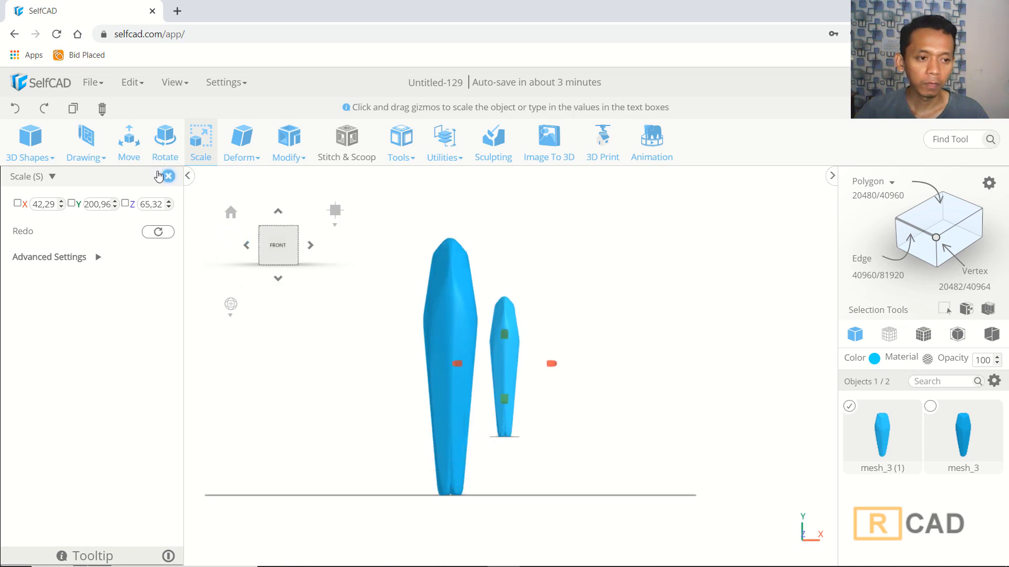
Step: Lower the smaller copy to Y 0 and tilt its upper end away from the large body about the Z axis
left_click(128, 140)
left_click_drag(501, 410, 505, 432)
scroll(500, 452, "up", 3)
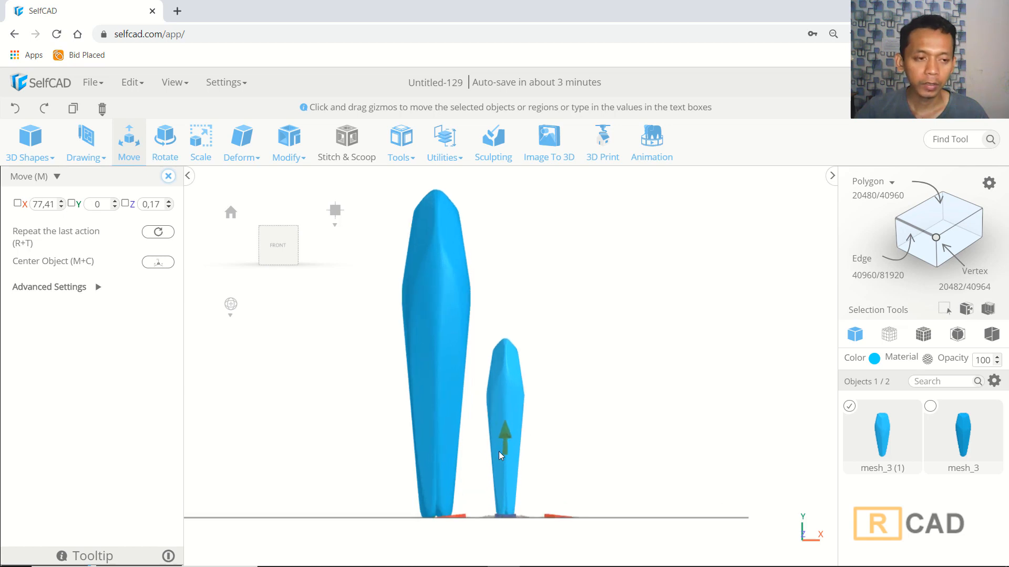
left_click(165, 139)
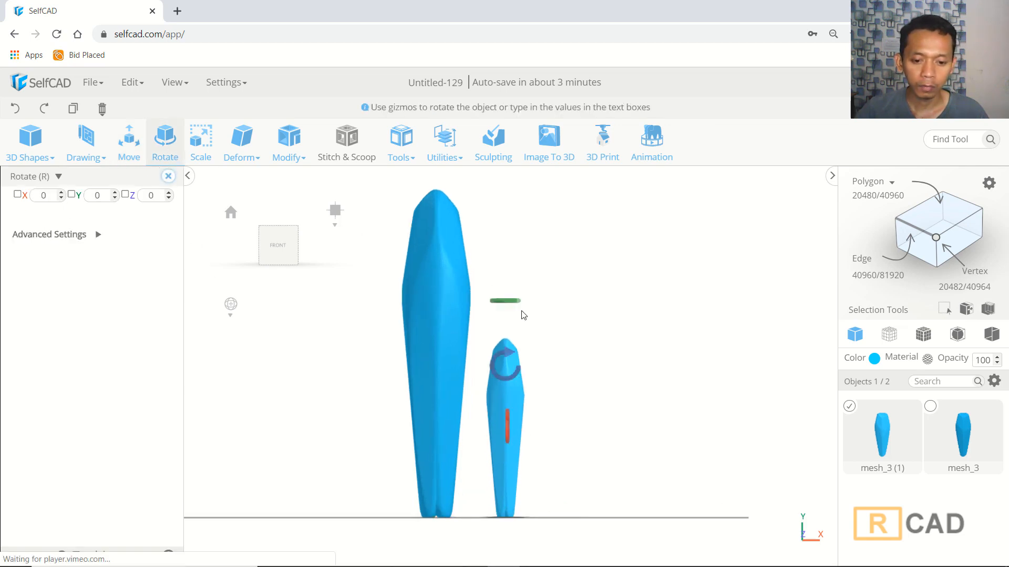
left_click_drag(508, 349, 441, 344)
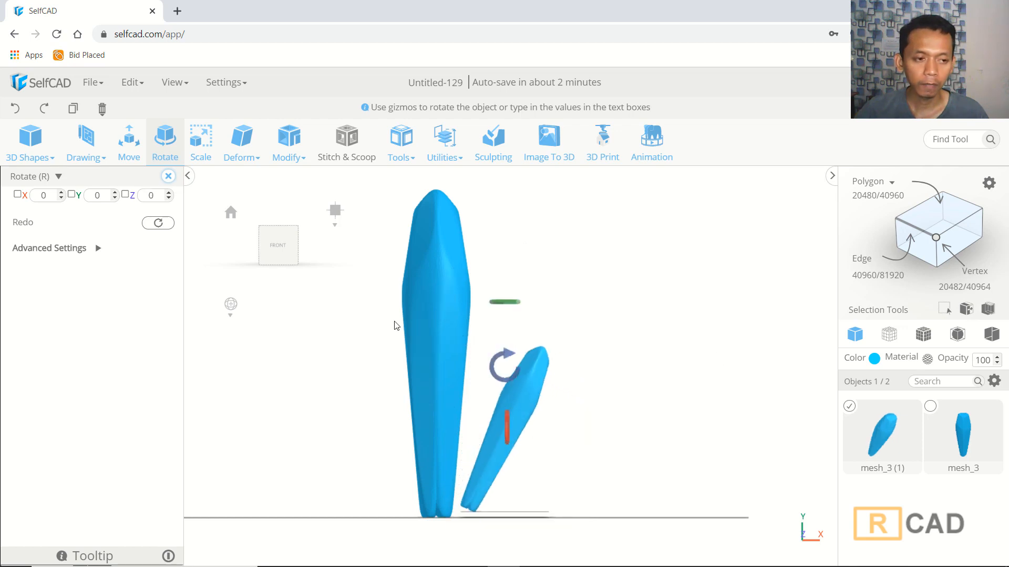
Step: Move the tilted copy down to Y 0 and toward the large body to X 57.02, and deselect it
left_click(129, 140)
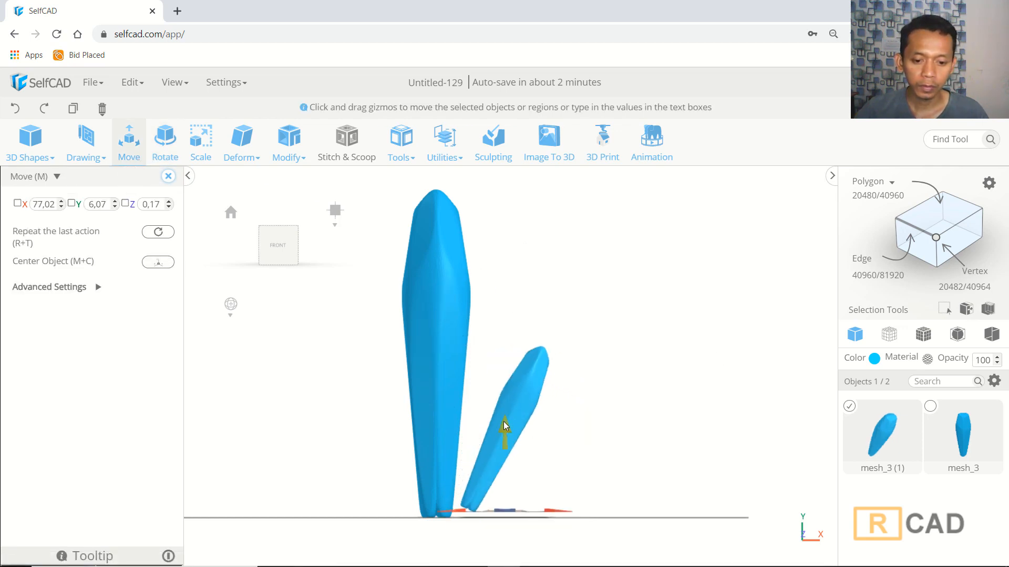
left_click_drag(501, 441, 532, 519)
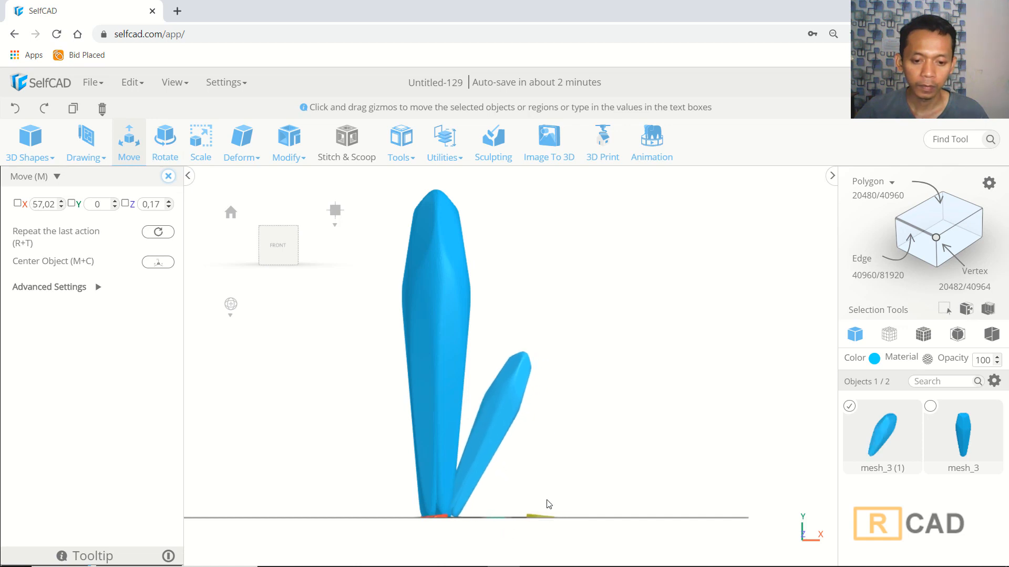
left_click(654, 305)
Step: Create 2 copies of the tilted small body around the large body's vertical axis using Copy Offsets with the Pivot option
right_click_drag(654, 305, 560, 357)
scroll(560, 357, "down", 2)
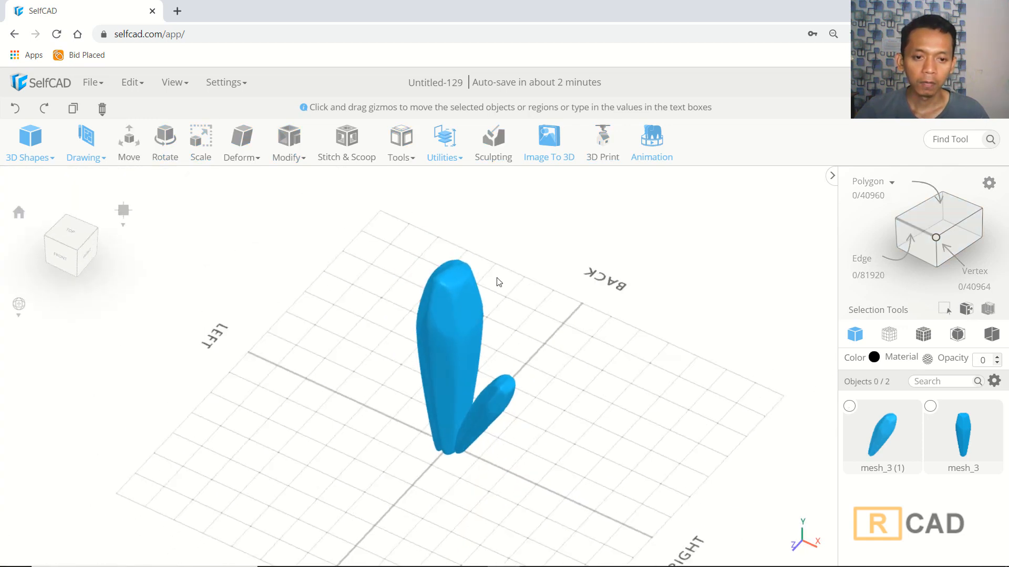
left_click(496, 398)
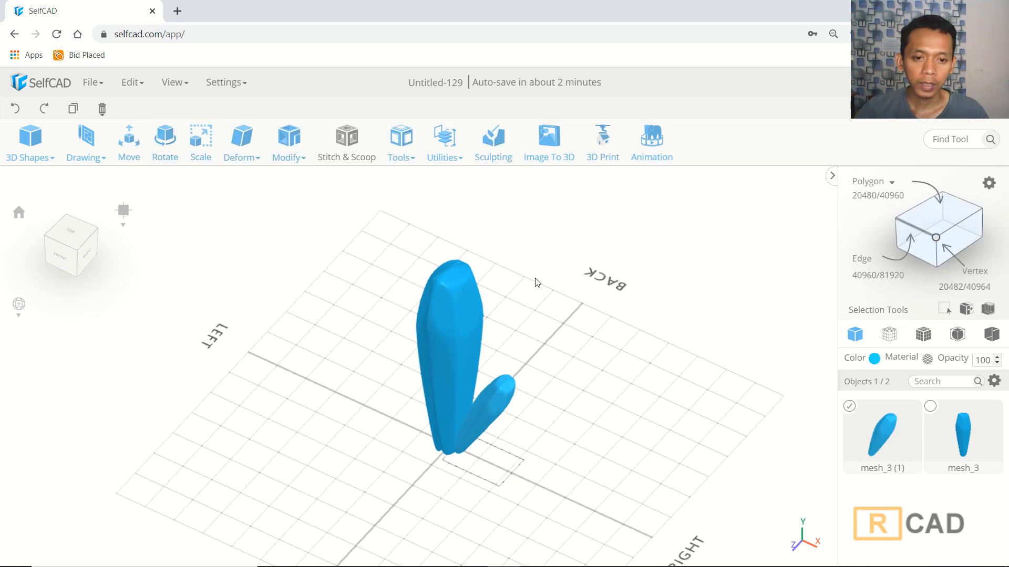
left_click(403, 142)
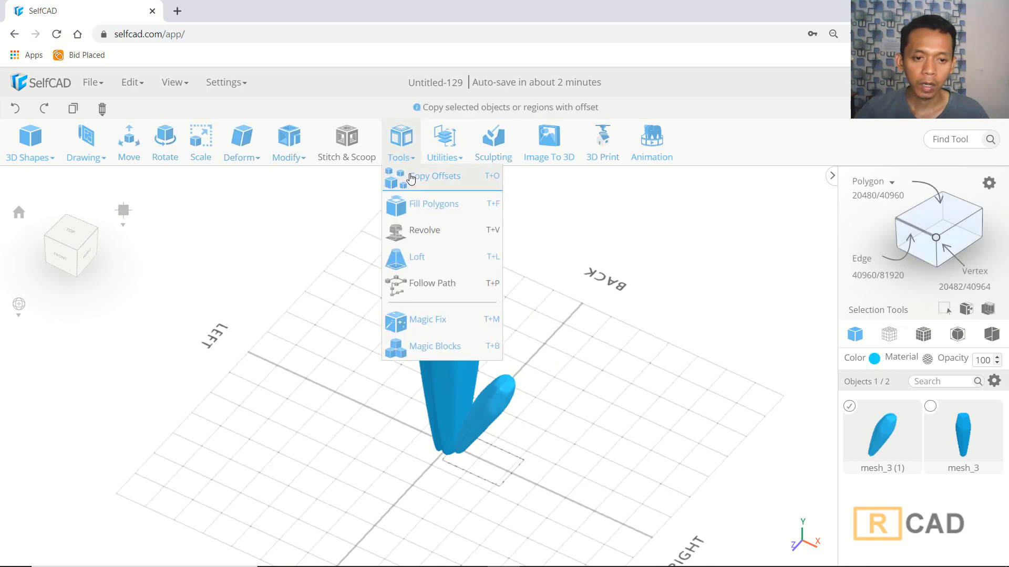
left_click(411, 175)
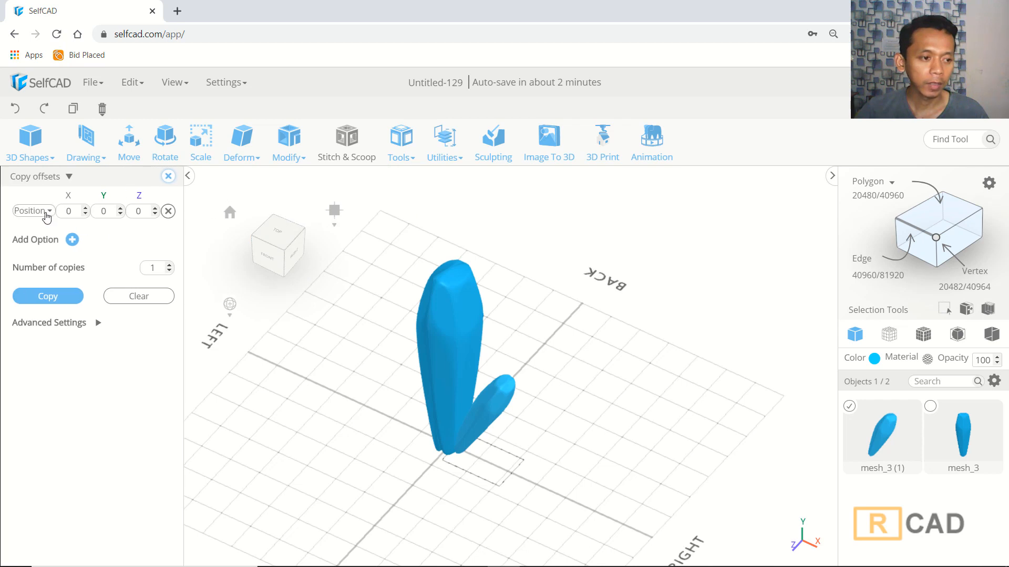
left_click(41, 212)
left_click(31, 264)
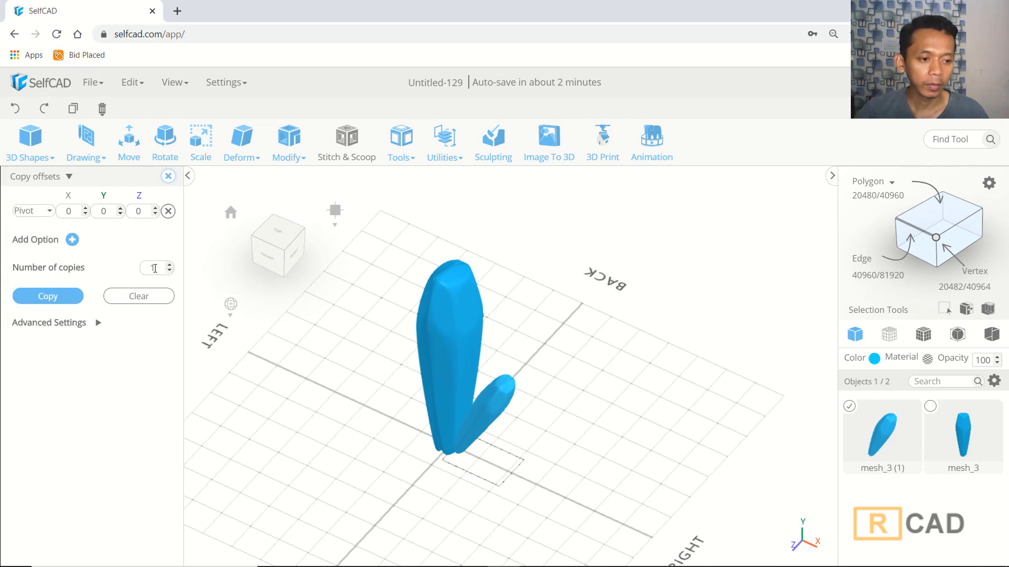
left_click(49, 297)
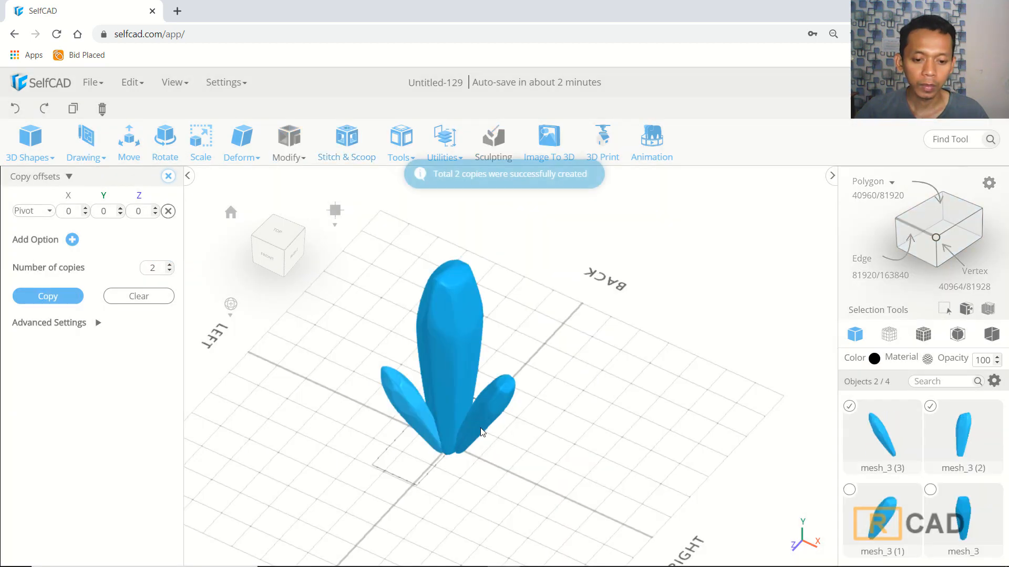
left_click_drag(640, 366, 465, 356)
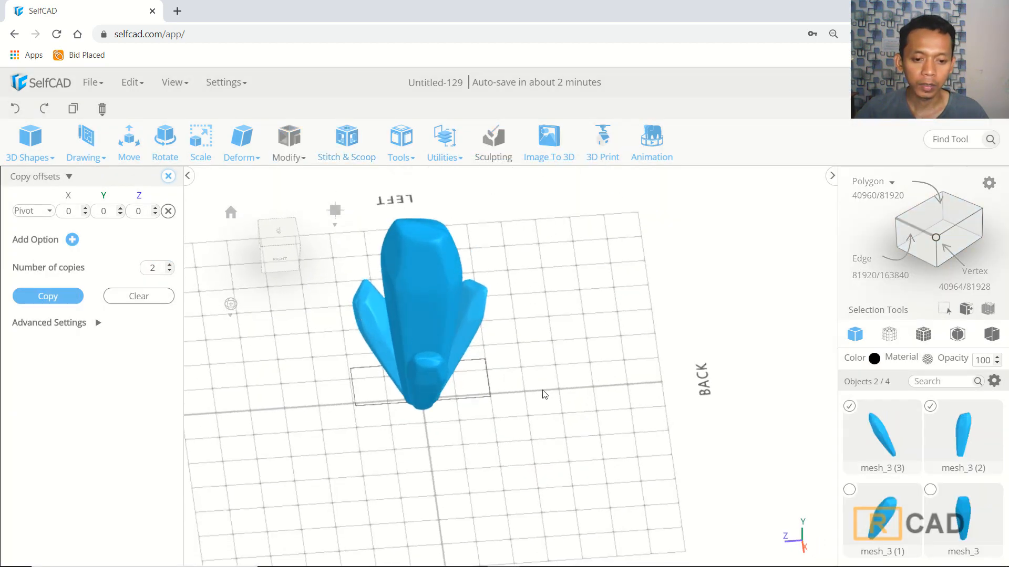
left_click_drag(544, 394, 366, 287)
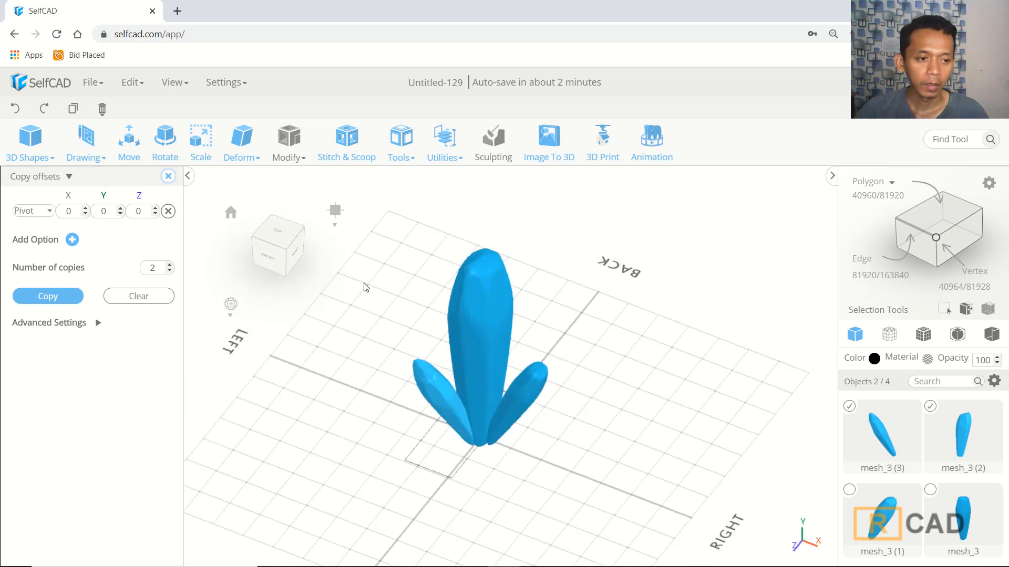
left_click(168, 176)
Step: Enlarge the small body at the front-left of the large one to about 99.2 × 238.9 × 120.4 with Keep Proportion
left_click_drag(648, 354, 730, 335)
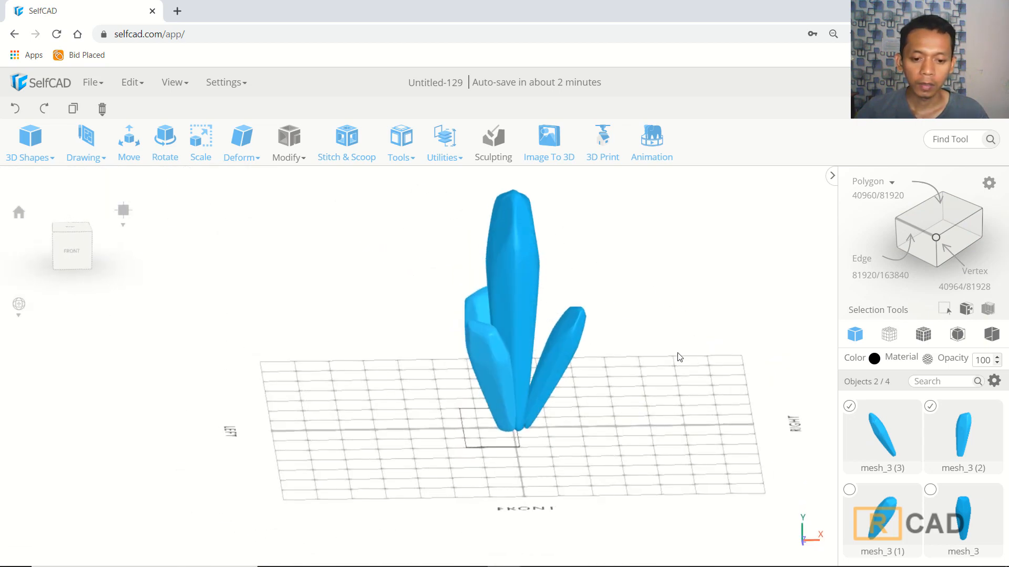
left_click(486, 359)
left_click(663, 378)
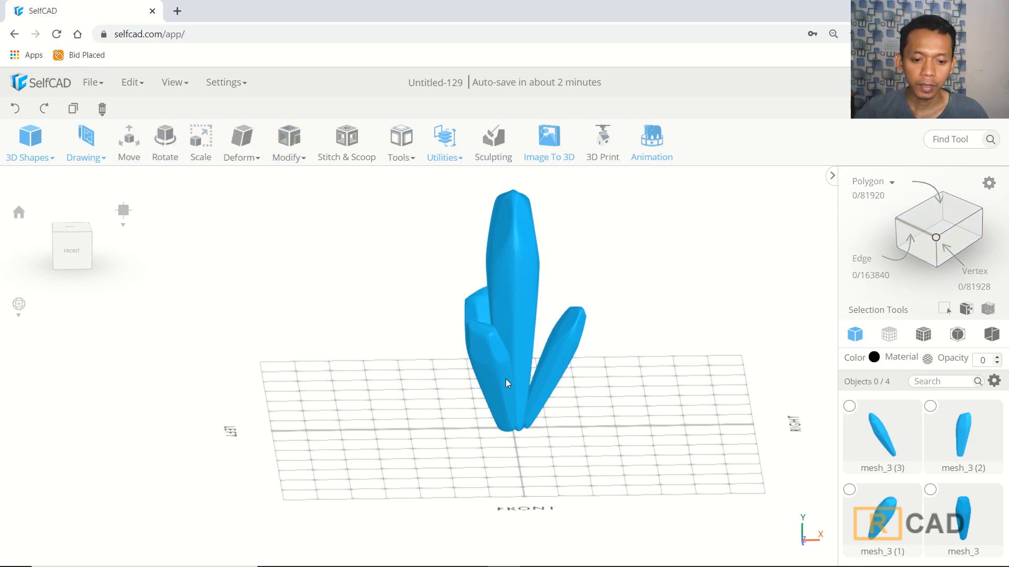
left_click(500, 381)
left_click_drag(666, 378, 562, 380)
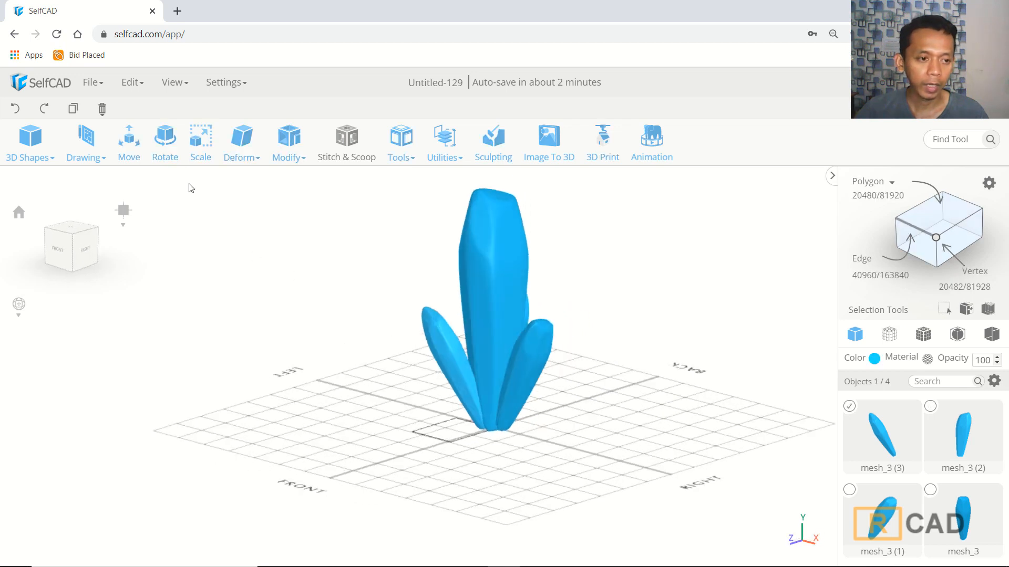
left_click(198, 154)
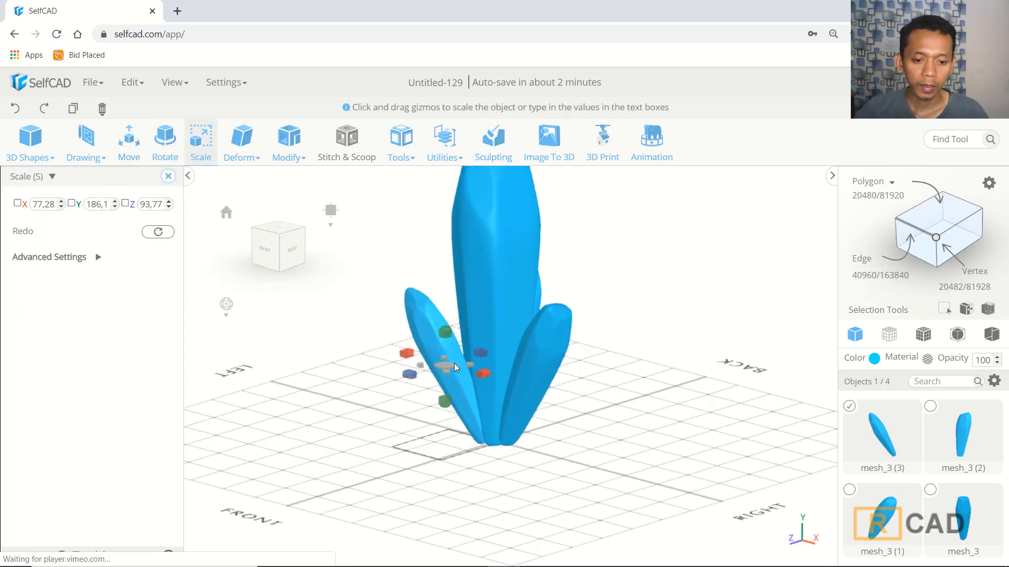
left_click_drag(449, 368, 447, 378)
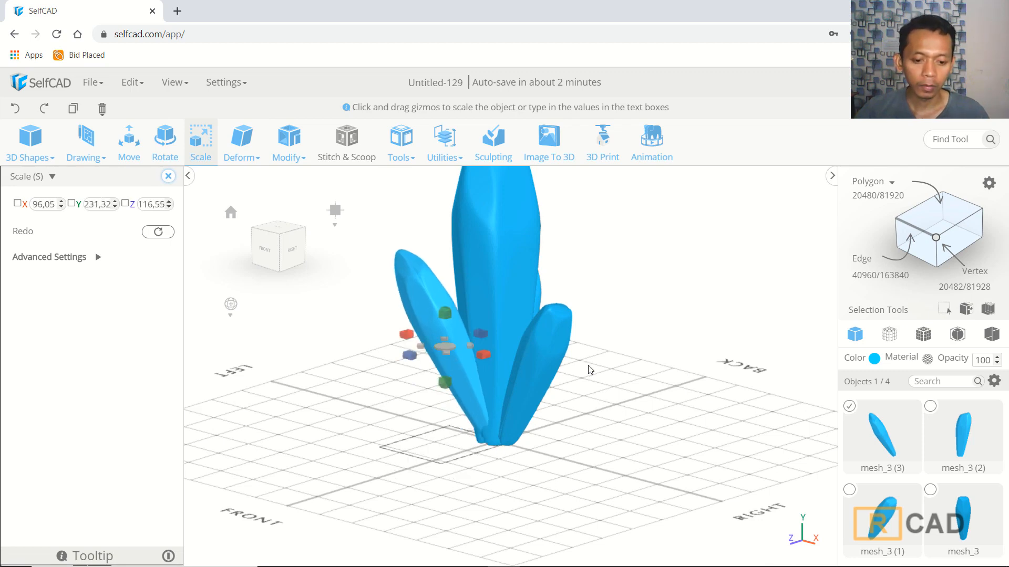
key("ctrl+z")
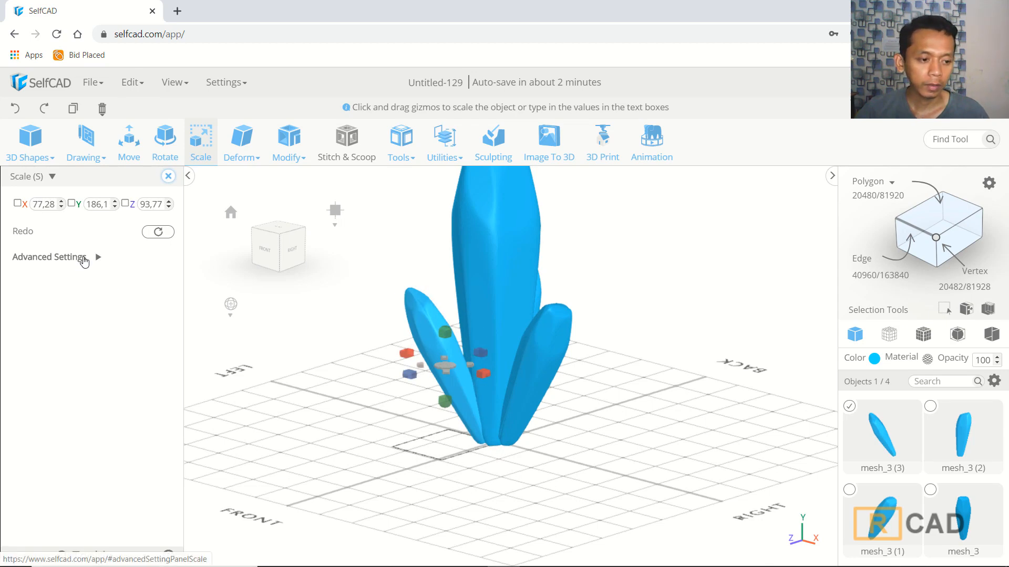
left_click(83, 257)
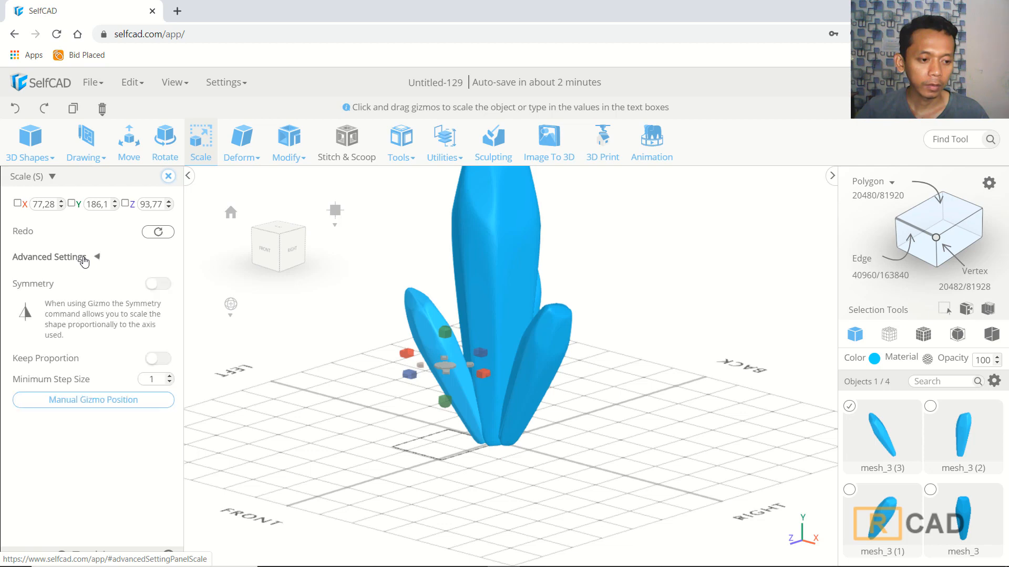
left_click(159, 359)
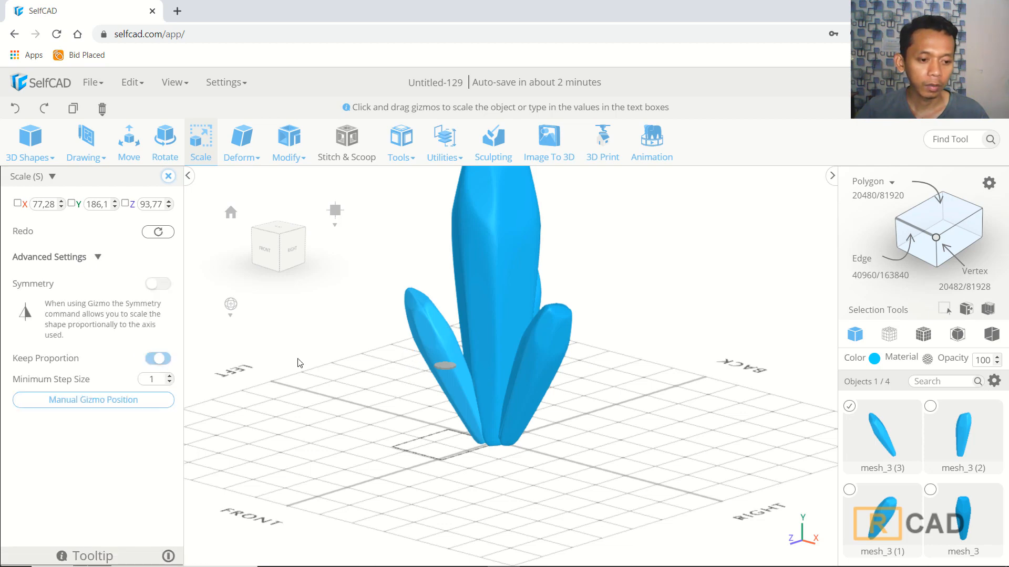
left_click_drag(443, 367, 432, 379)
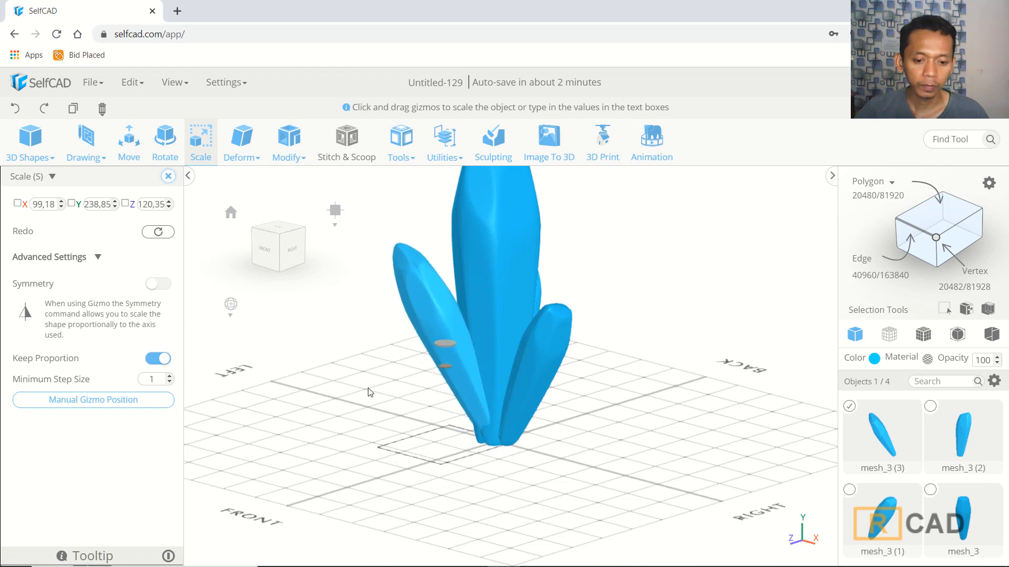
Step: Move the enlarged front-left body so its lower end sits against the large body's base, and deselect it
left_click_drag(368, 388, 311, 270)
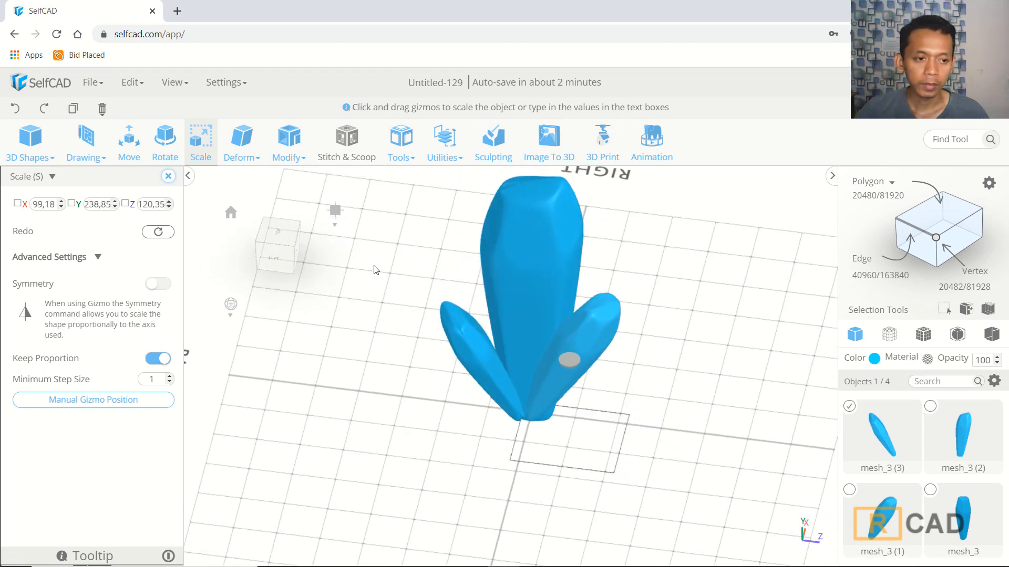
left_click(283, 238)
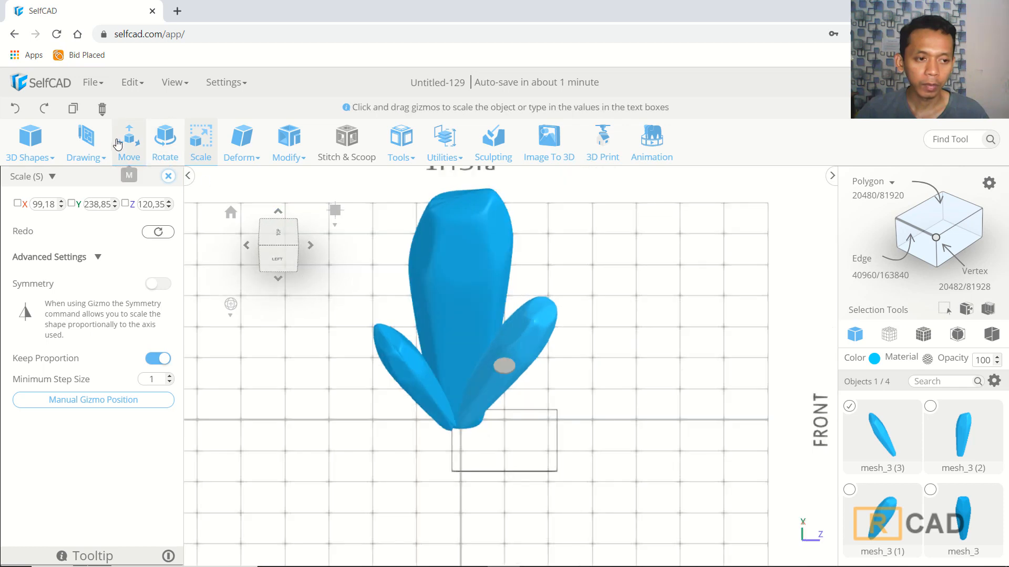
left_click(125, 141)
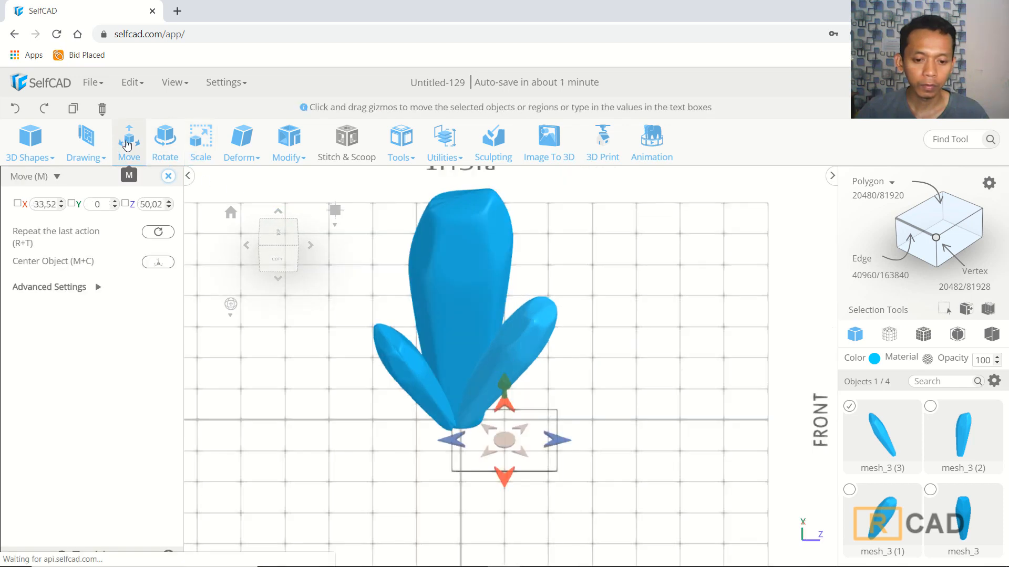
left_click(278, 232)
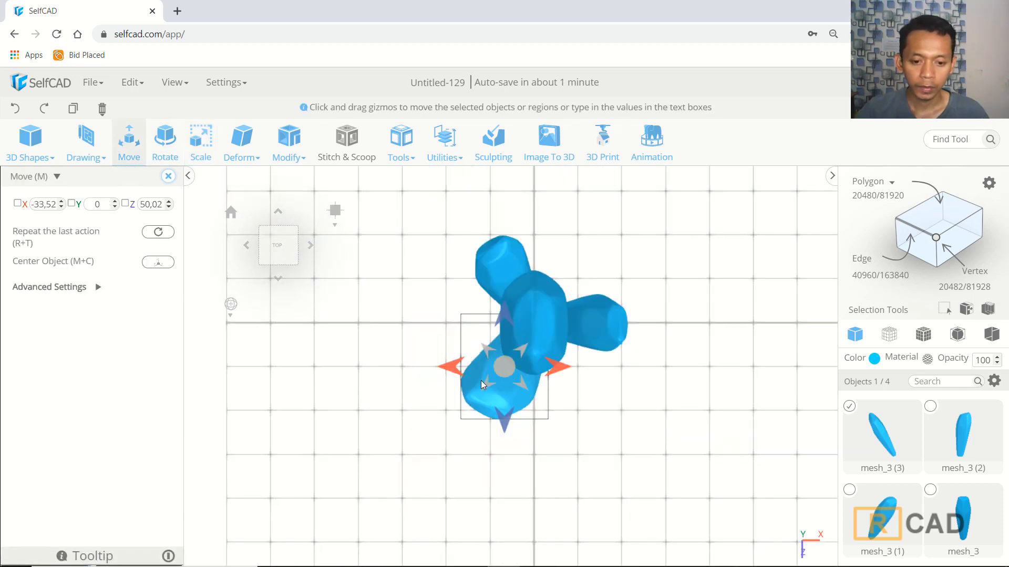
left_click_drag(486, 384, 476, 395)
right_click_drag(611, 413, 729, 358)
right_click_drag(540, 364, 548, 370)
left_click_drag(544, 368, 550, 371)
left_click(455, 426)
right_click_drag(456, 425, 578, 400)
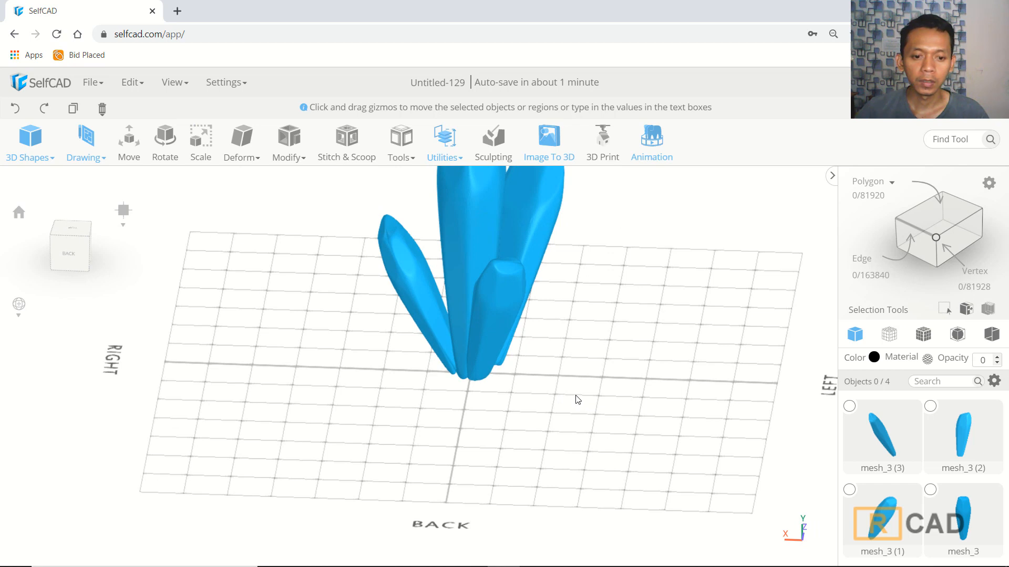
Step: Shrink the small body on the grid's right side to about 88 × 165 × 57.9 with Keep Proportion
left_click(409, 281)
left_click(201, 141)
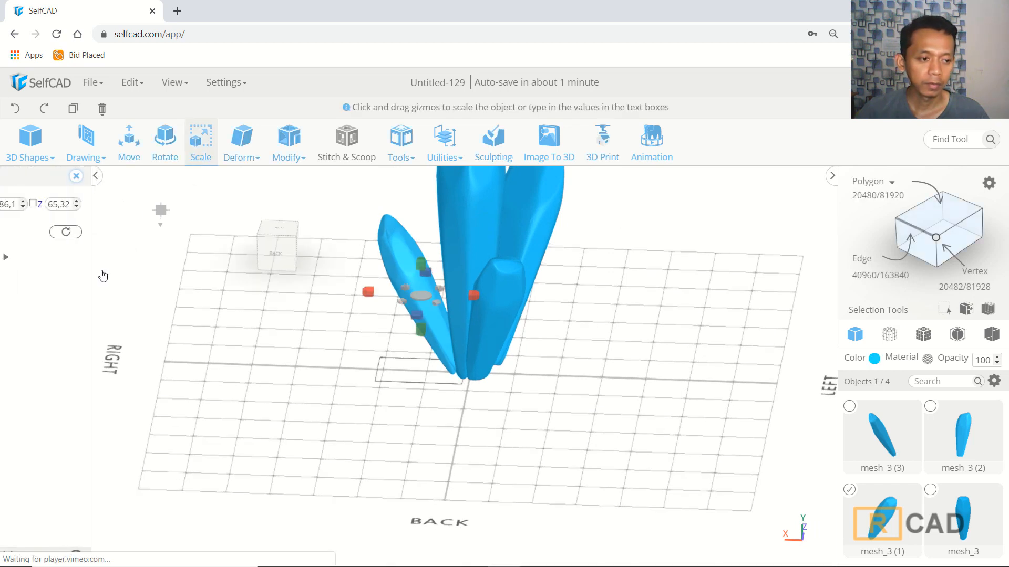
left_click(91, 267)
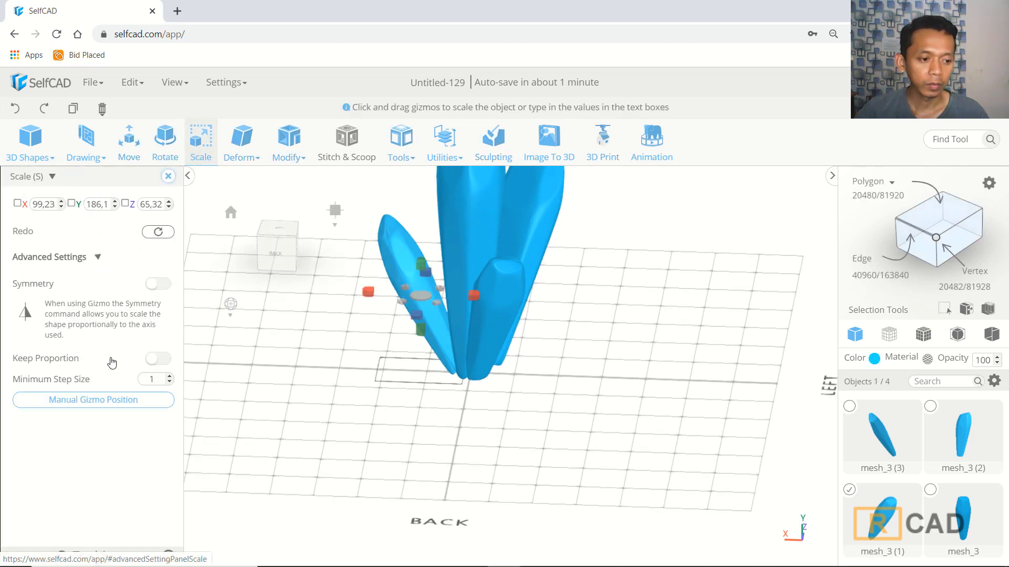
left_click(159, 359)
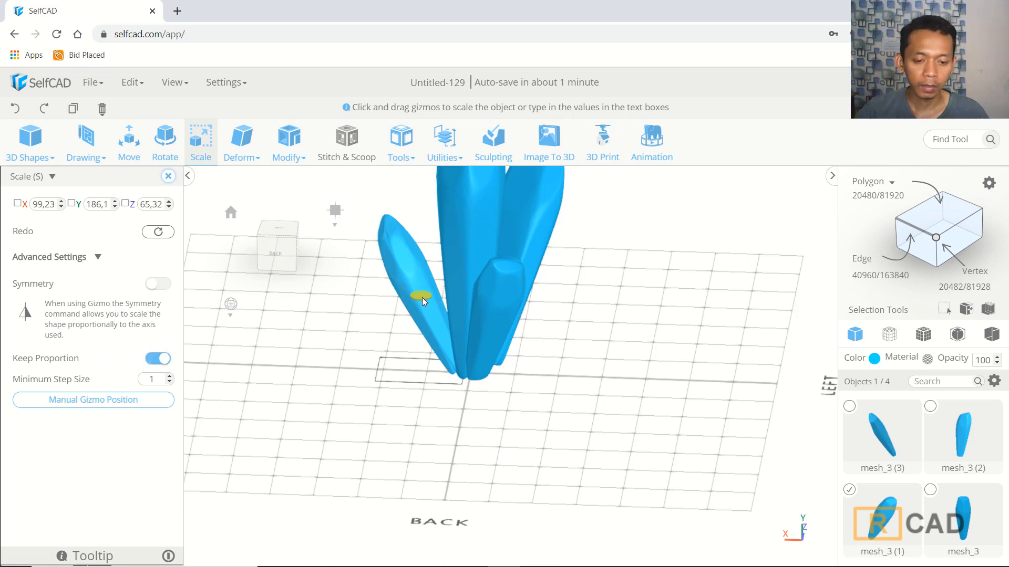
left_click_drag(422, 297, 414, 306)
left_click_drag(351, 371, 347, 353)
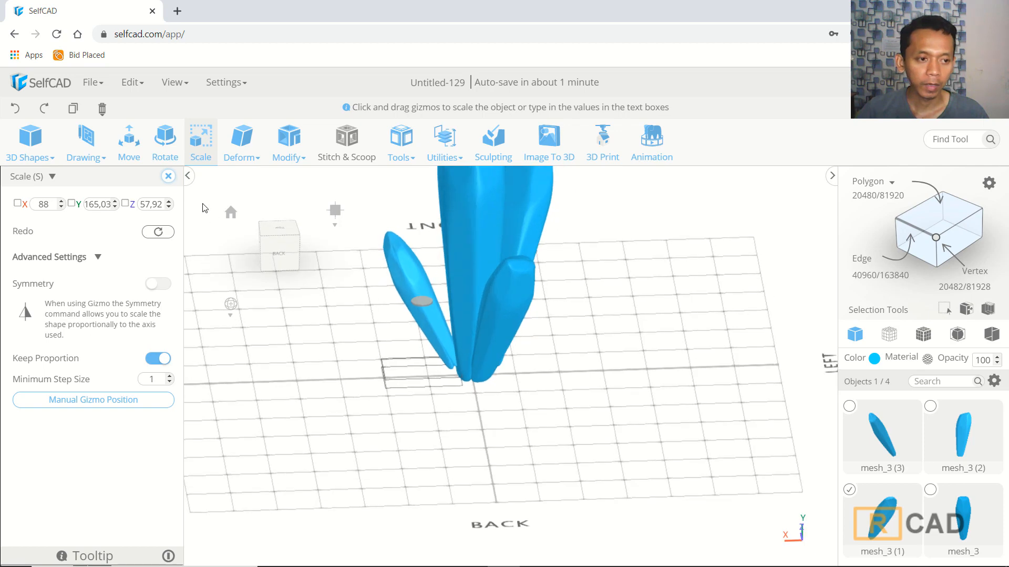
Step: Move the shrunken right-side body against the large body's base and deselect it
left_click(128, 141)
left_click_drag(422, 303, 479, 418)
scroll(678, 351, "down", 3)
left_click(646, 371)
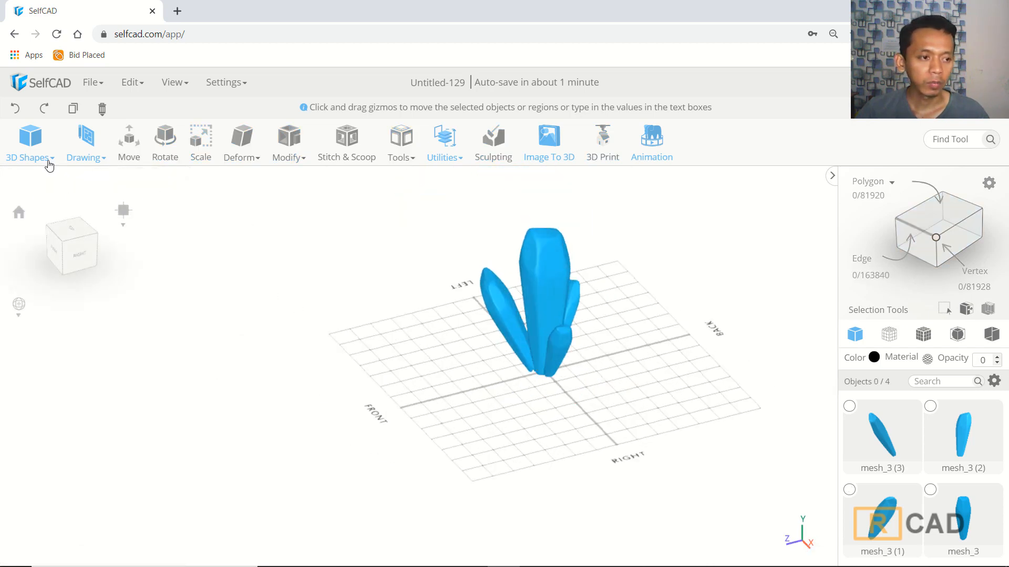
Step: Add a 50 × 50 × 50 cube at the origin with 2 width segments
left_click(48, 165)
left_click(36, 209)
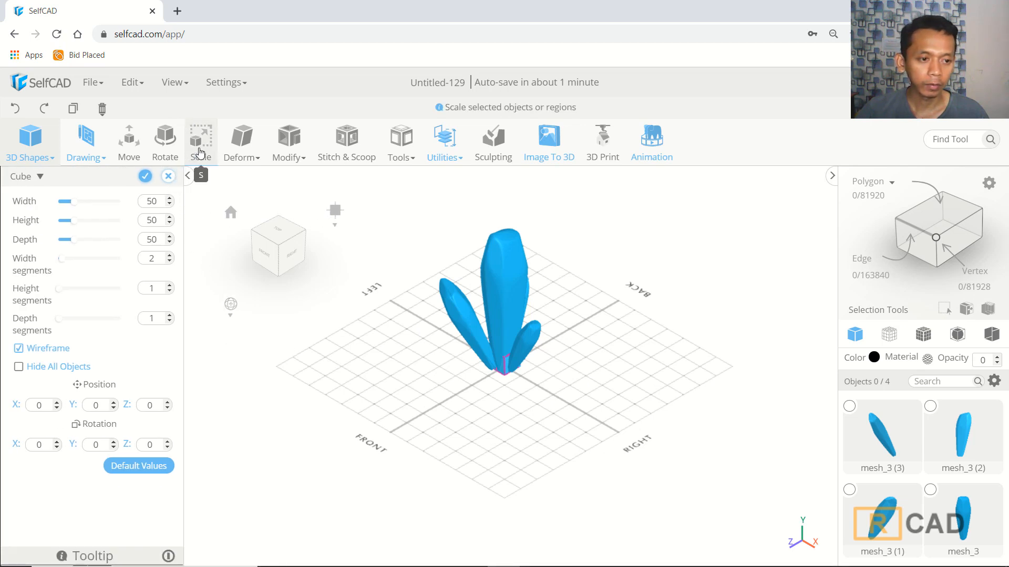
left_click(146, 176)
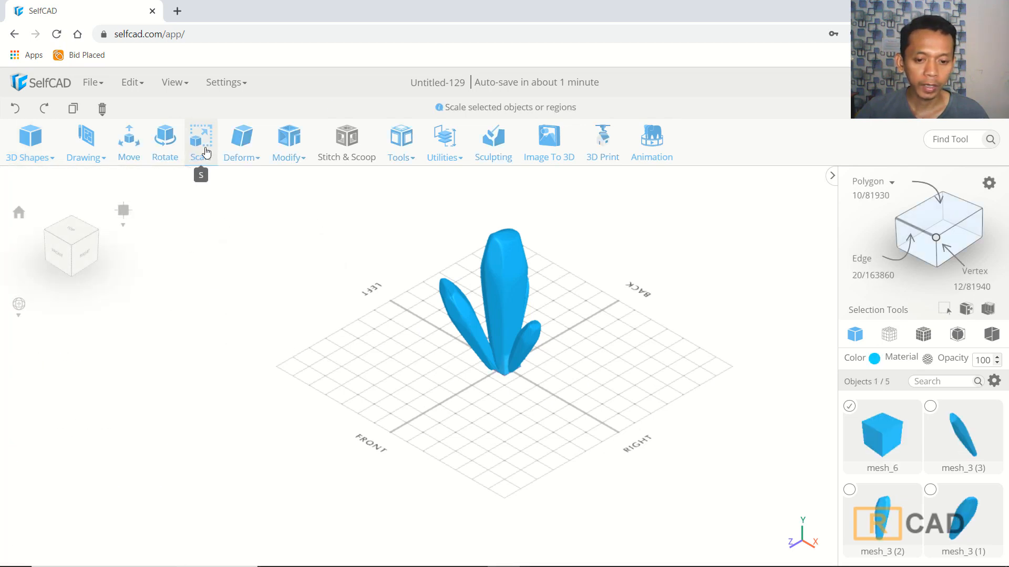
Step: Scale the cube into a thin, wider square base plate under the cluster, and deselect it
left_click(201, 142)
scroll(478, 358, "up", 5)
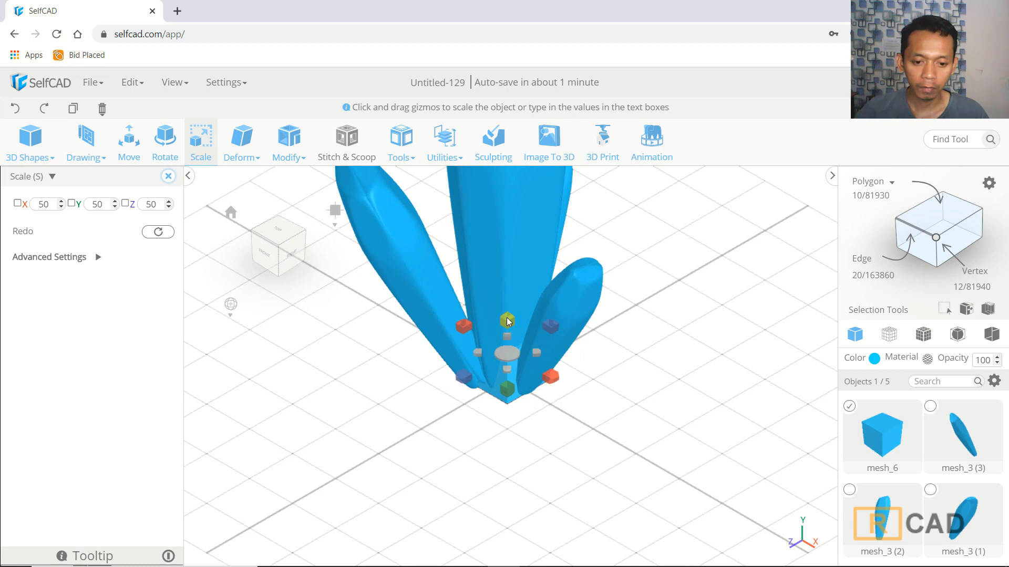
left_click_drag(508, 321, 495, 418)
left_click_drag(512, 330, 511, 352)
left_click(621, 427)
Step: Merge the large body and the three tilted small bodies into one object, leaving out the base plate
scroll(630, 425, "down", 6)
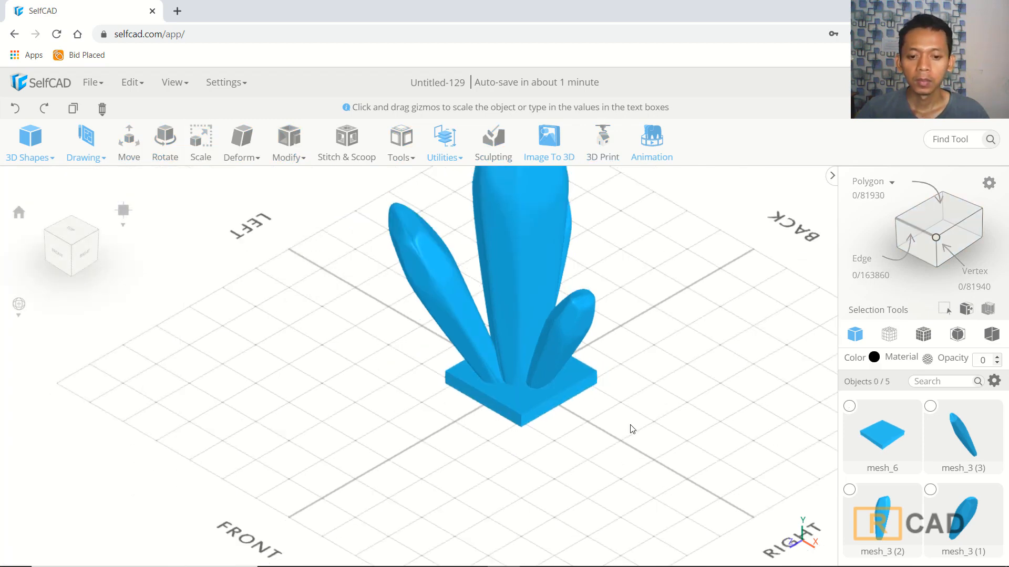
right_click_drag(683, 443, 632, 439)
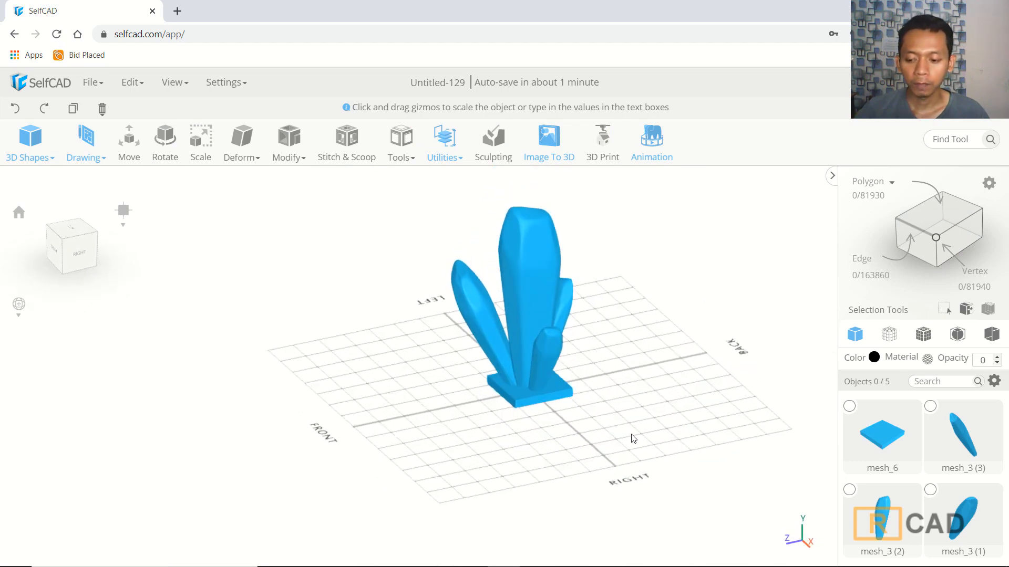
left_click(850, 491)
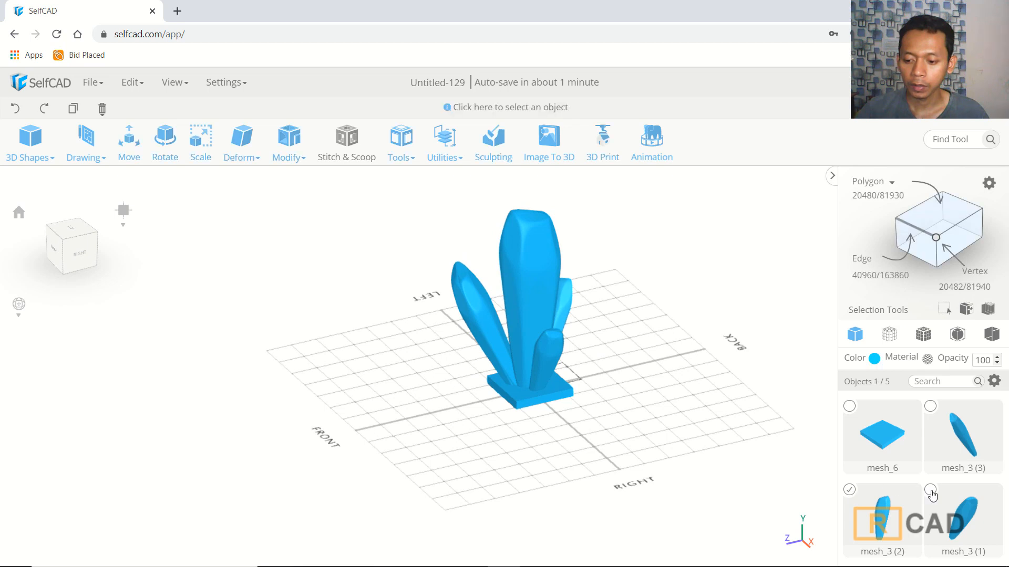
left_click(930, 490)
left_click(930, 407)
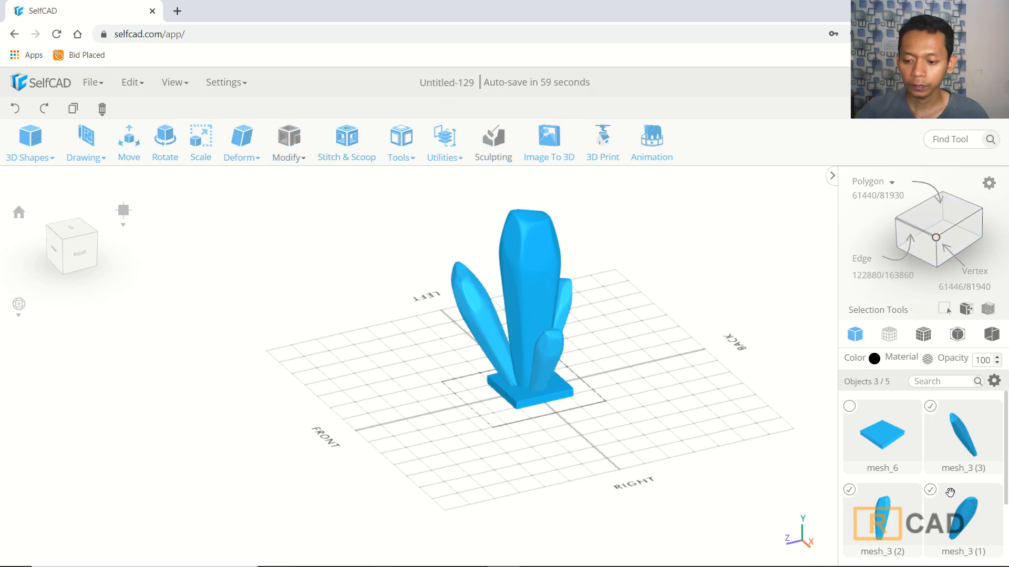
scroll(950, 492, "down", 2)
left_click(850, 479)
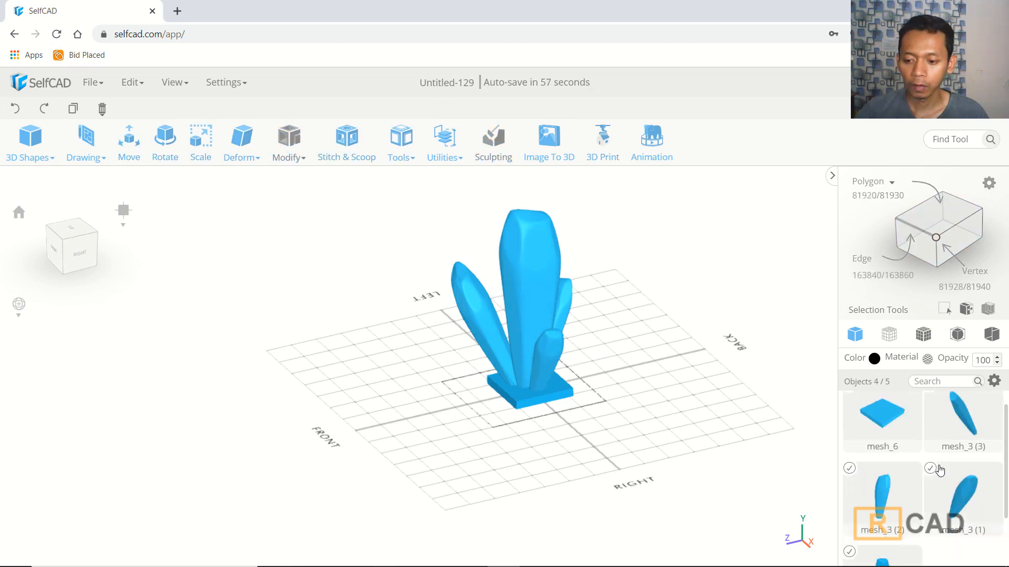
left_click(445, 156)
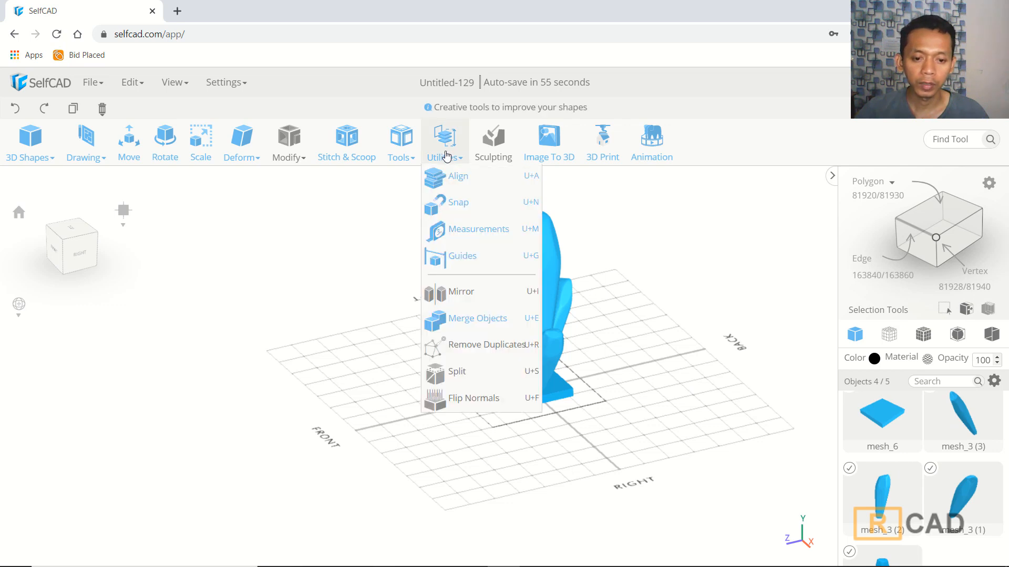
left_click(463, 318)
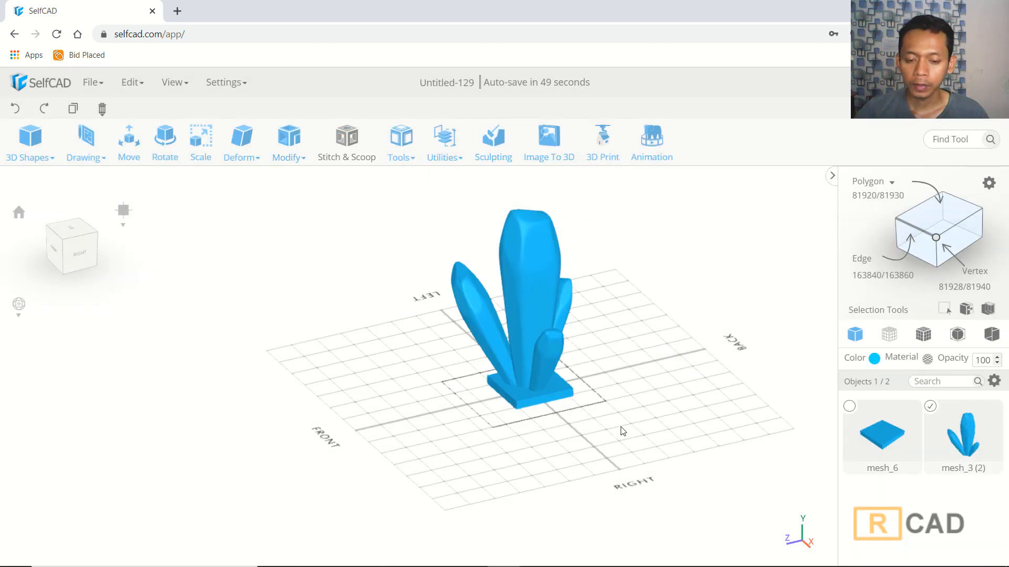
Step: Apply the Ice Matcap texture from the Others category to the merged crystal cluster
left_click_drag(619, 430, 647, 431)
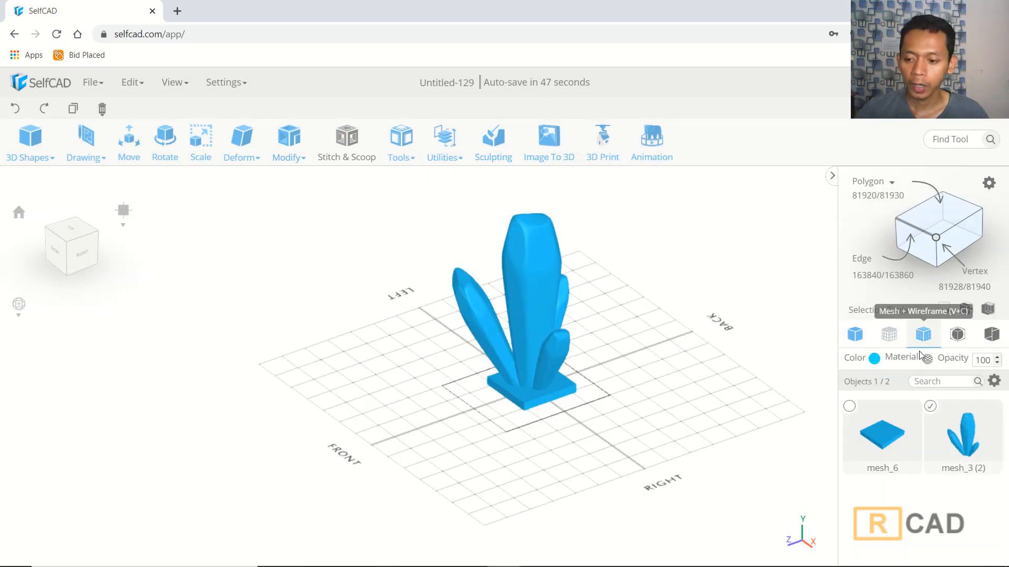
left_click(928, 361)
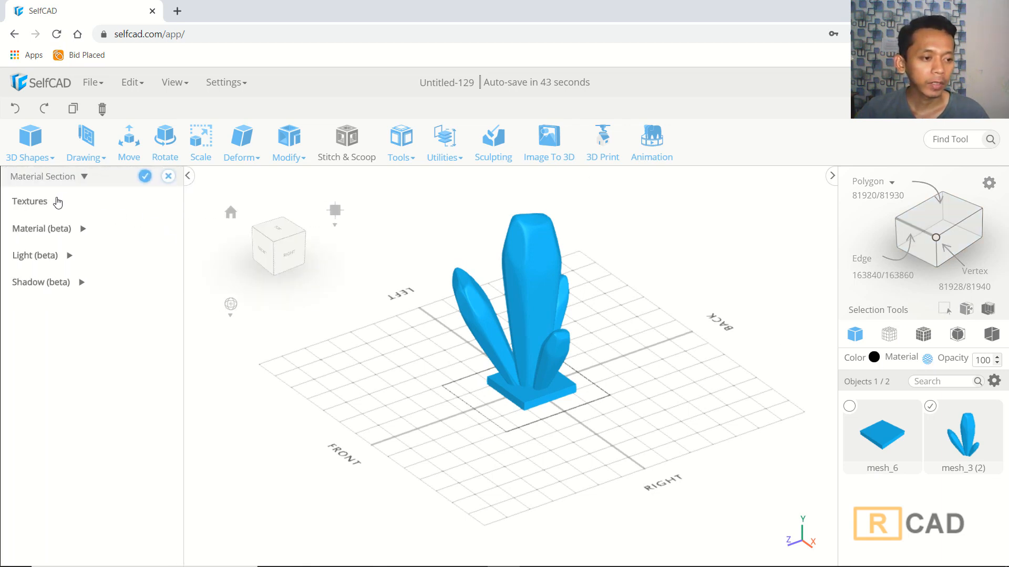
left_click(58, 202)
left_click(61, 254)
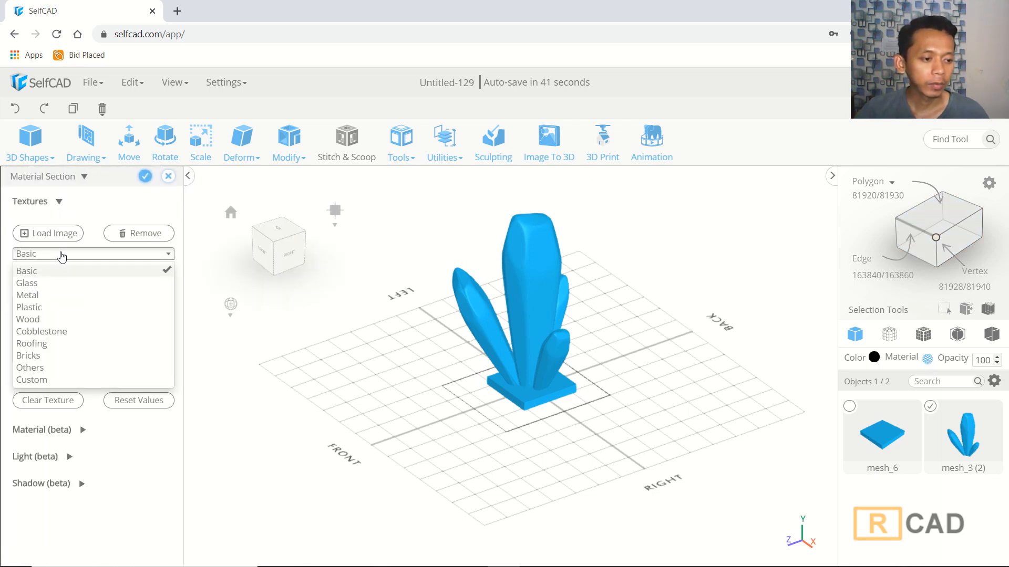
left_click(45, 367)
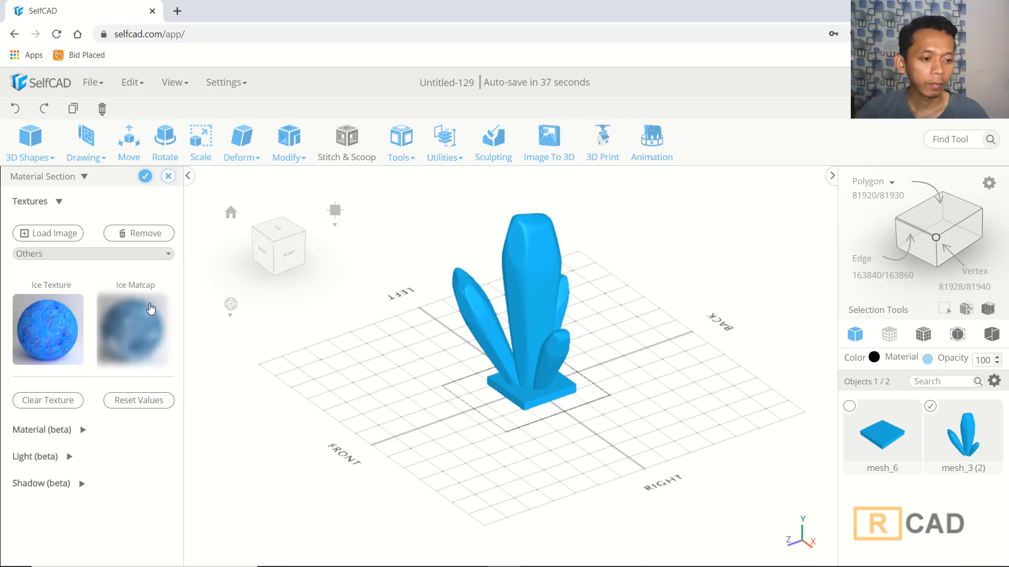
left_click(139, 327)
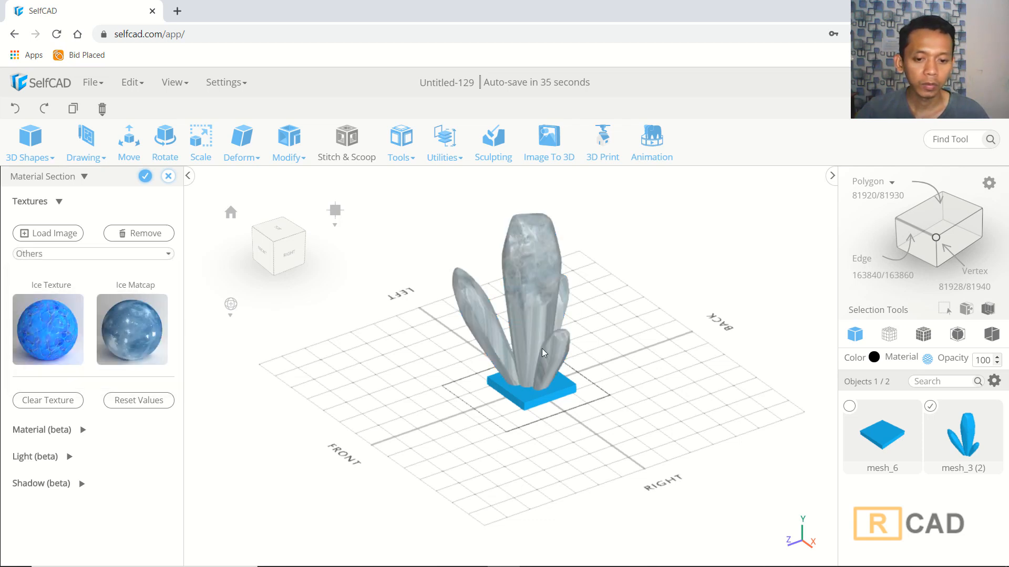
left_click_drag(557, 321, 628, 347)
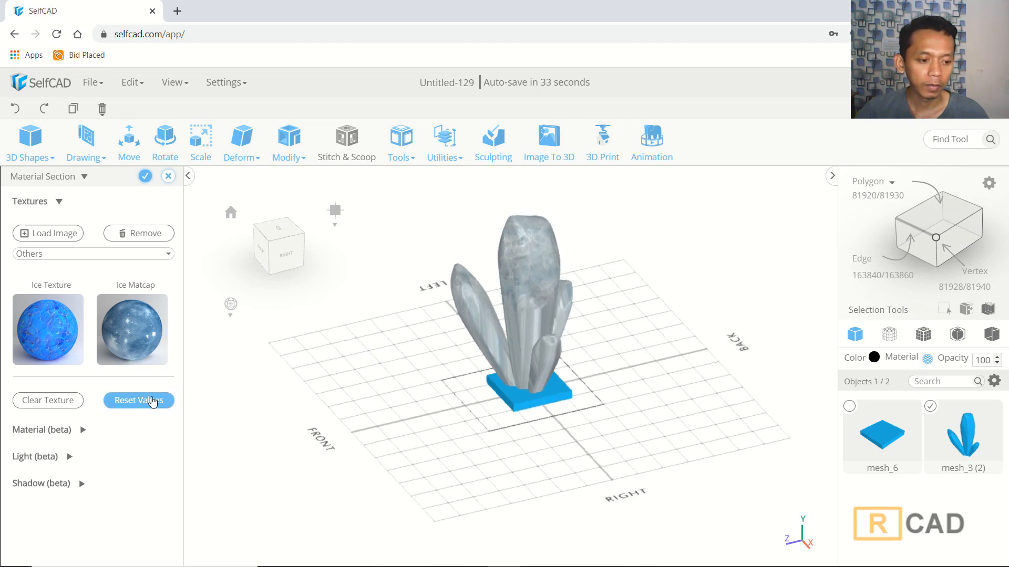
Step: Reset the cluster's texture values, set its material shininess to 165, and apply the material changes
left_click(152, 402)
scroll(649, 357, "up", 5)
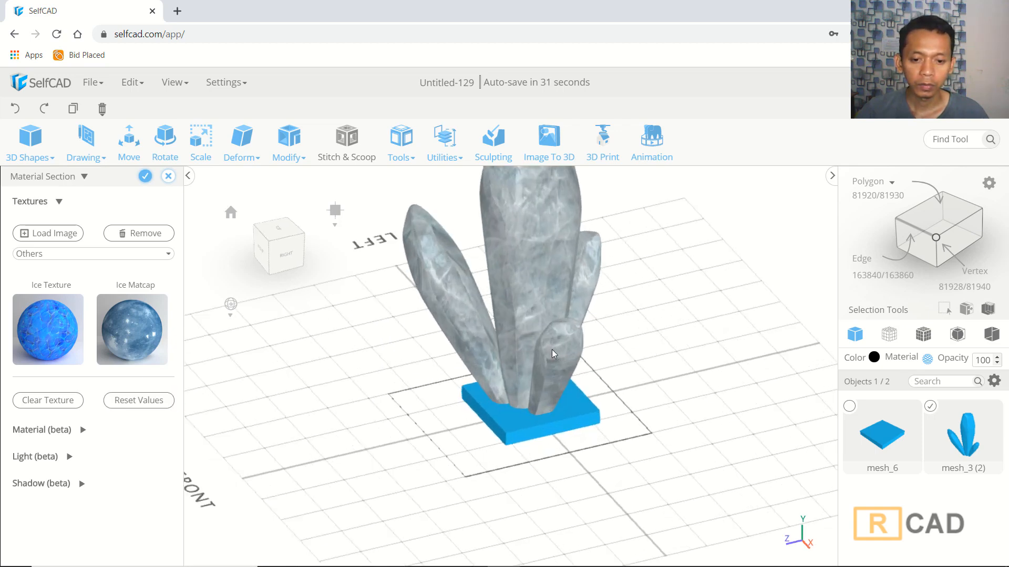
left_click_drag(648, 357, 639, 363)
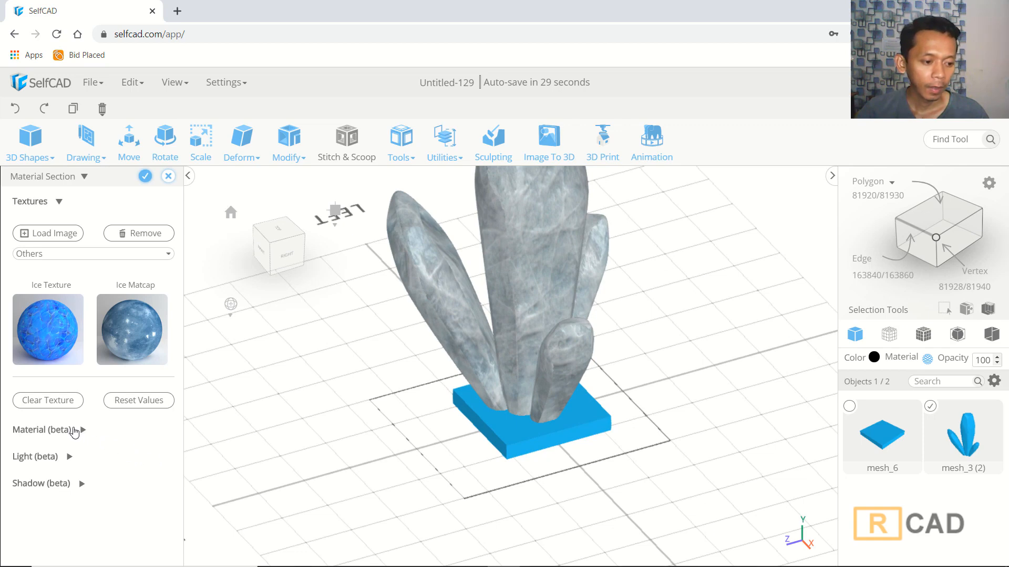
left_click(136, 439)
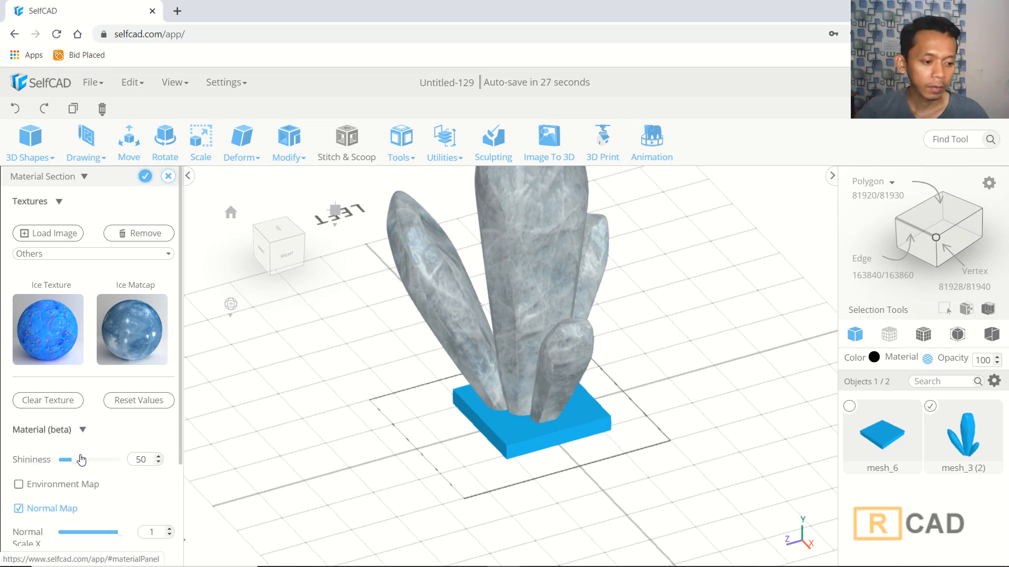
left_click_drag(79, 463, 111, 469)
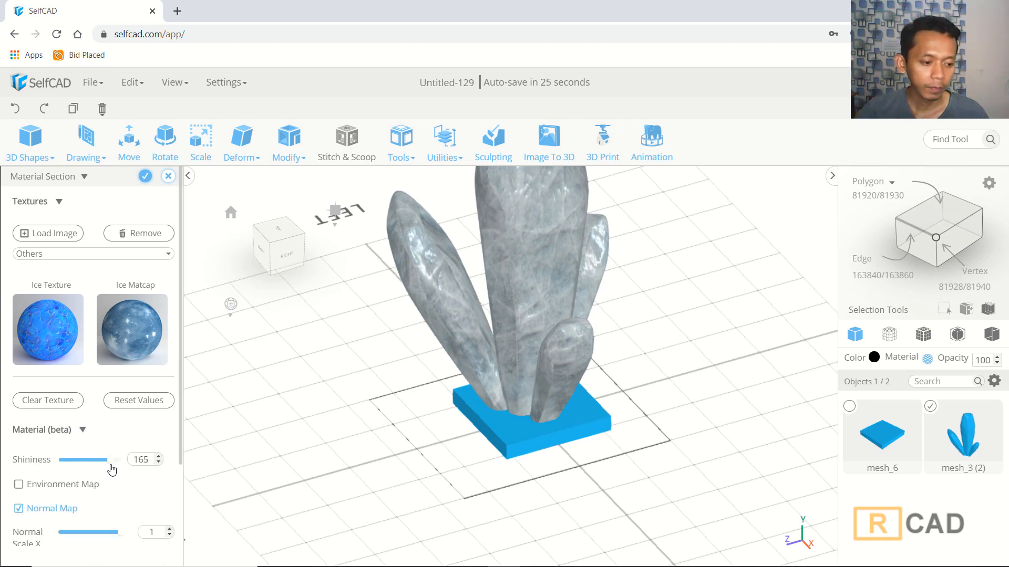
scroll(144, 439, "down", 2)
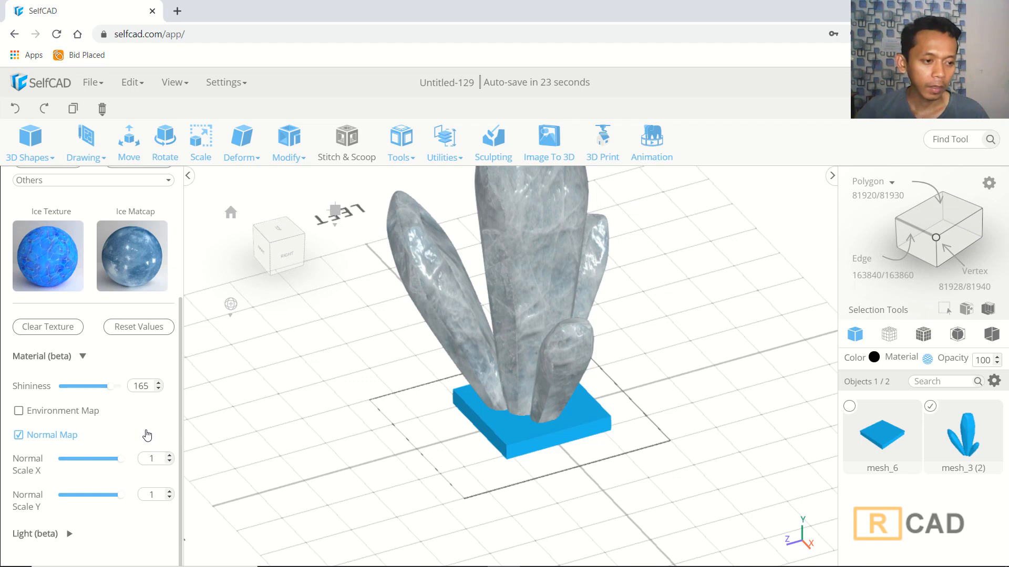
scroll(147, 435, "up", 2)
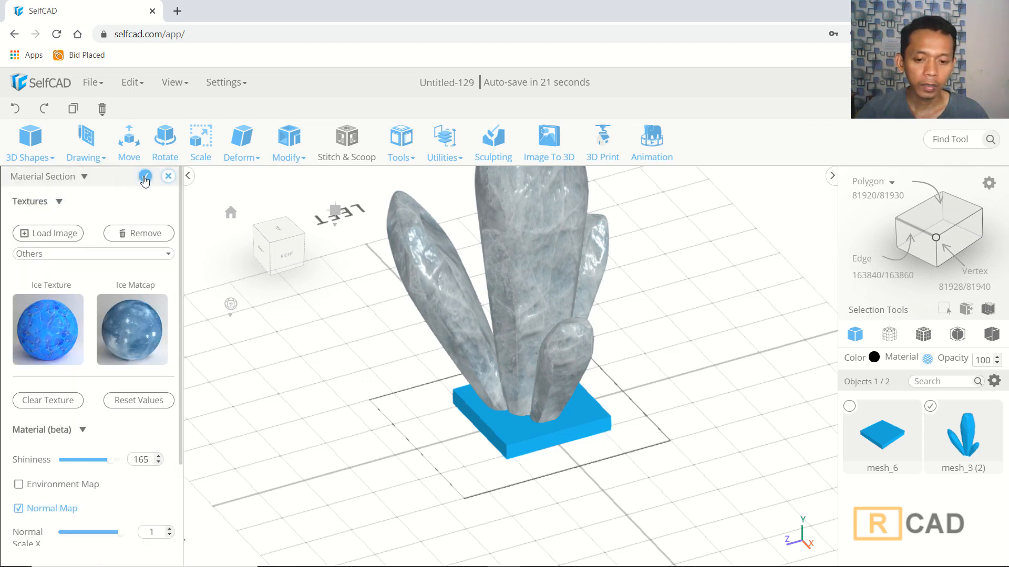
left_click(145, 181)
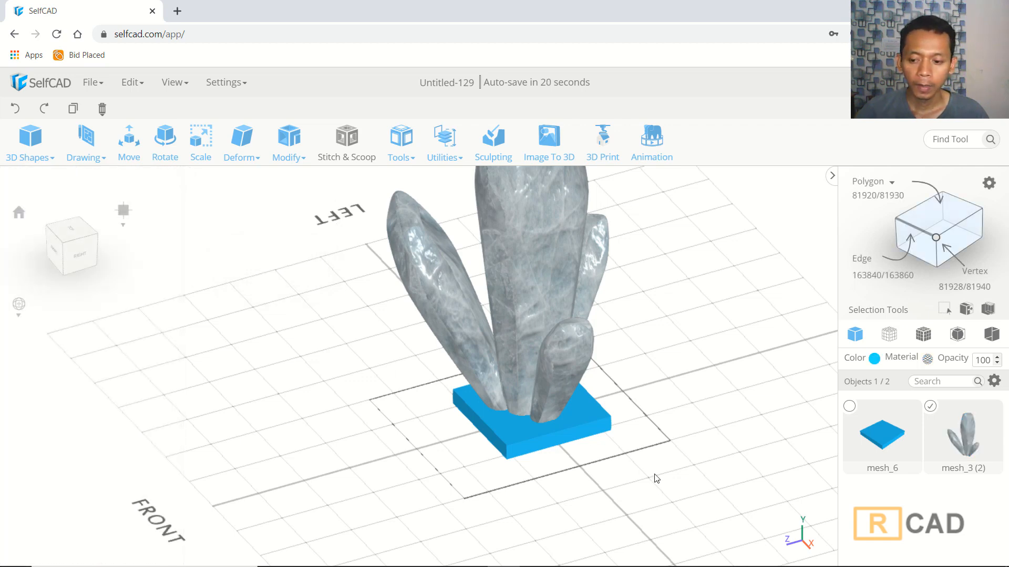
Step: Select only the square base plate and give it the Ice Matcap texture from the Others category
left_click(929, 408)
left_click(849, 406)
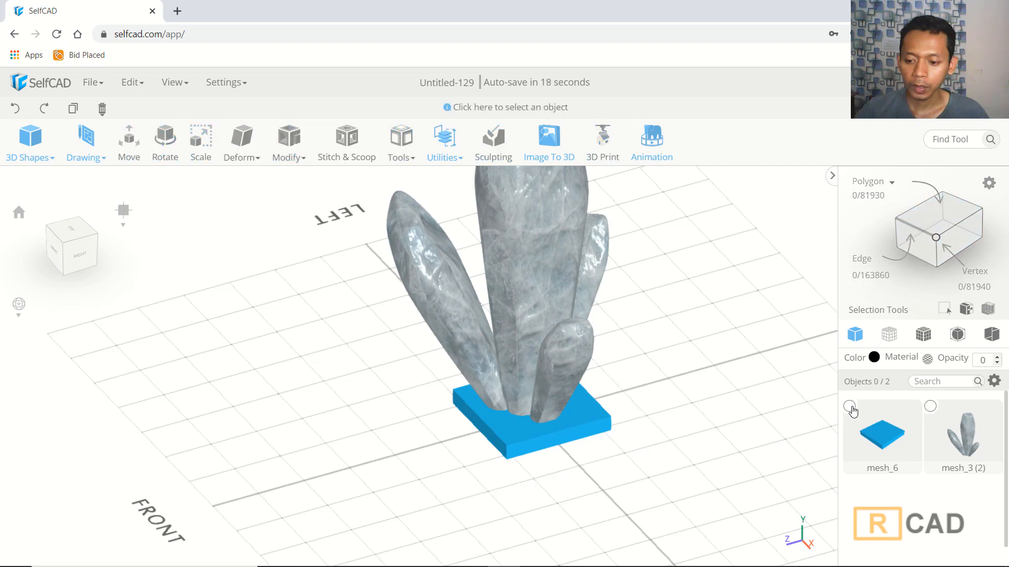
left_click(928, 361)
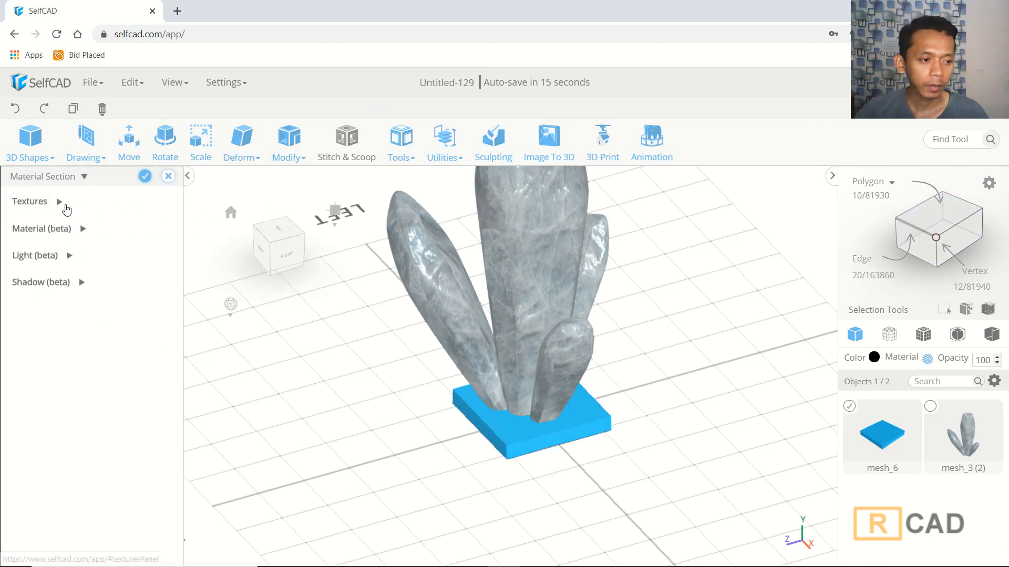
left_click(63, 206)
left_click(55, 255)
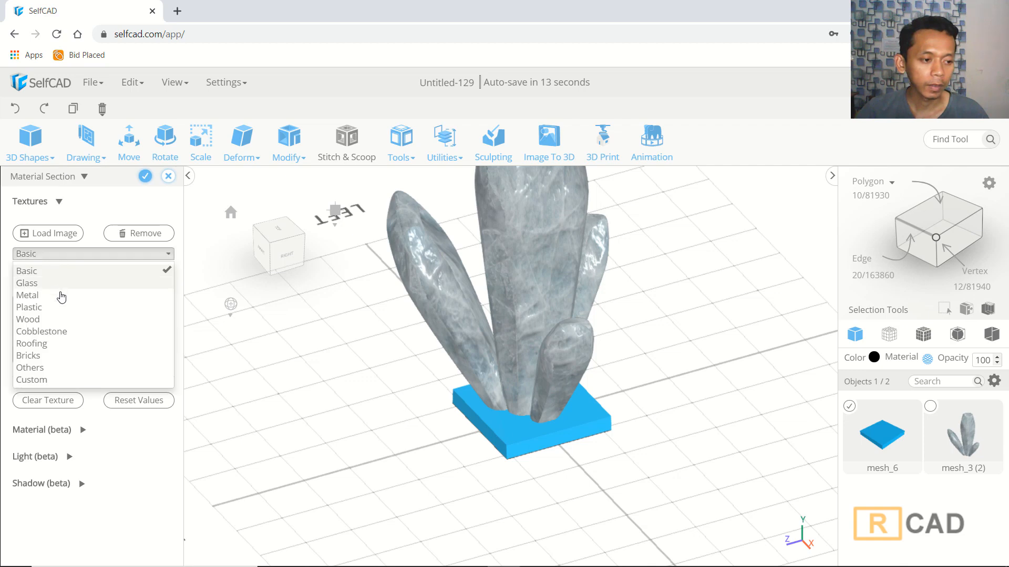
left_click(56, 367)
left_click(135, 326)
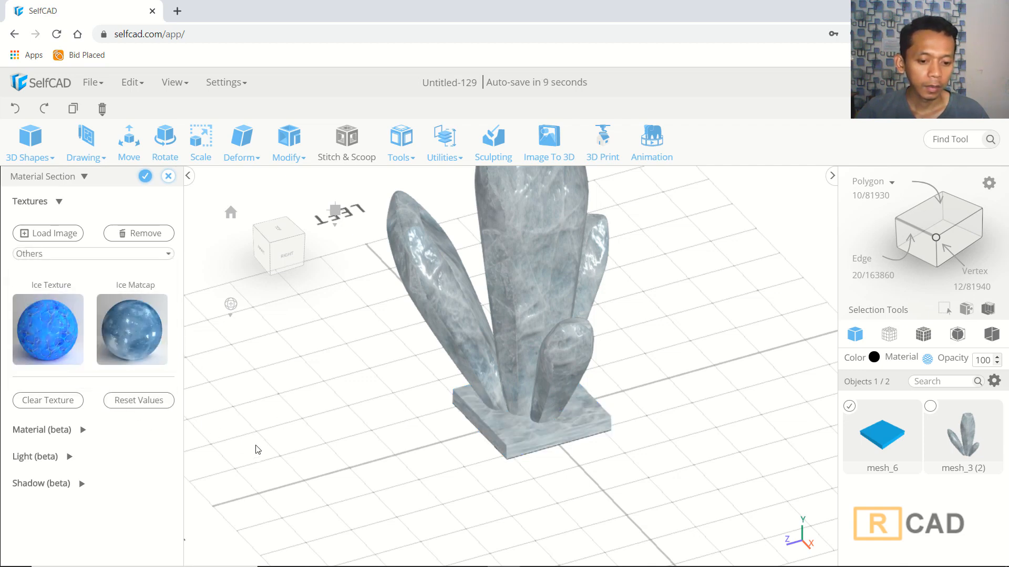
Step: Make the base plate a light source and enable its environment map with a reflectivity of 0.08
left_click(86, 467)
left_click(47, 488)
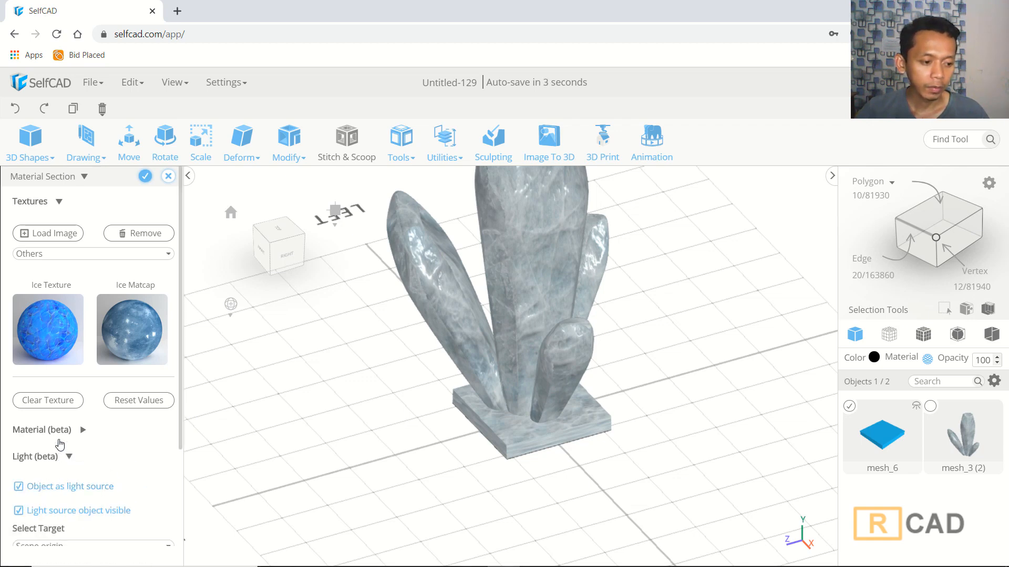
left_click(60, 442)
scroll(147, 463, "down", 3)
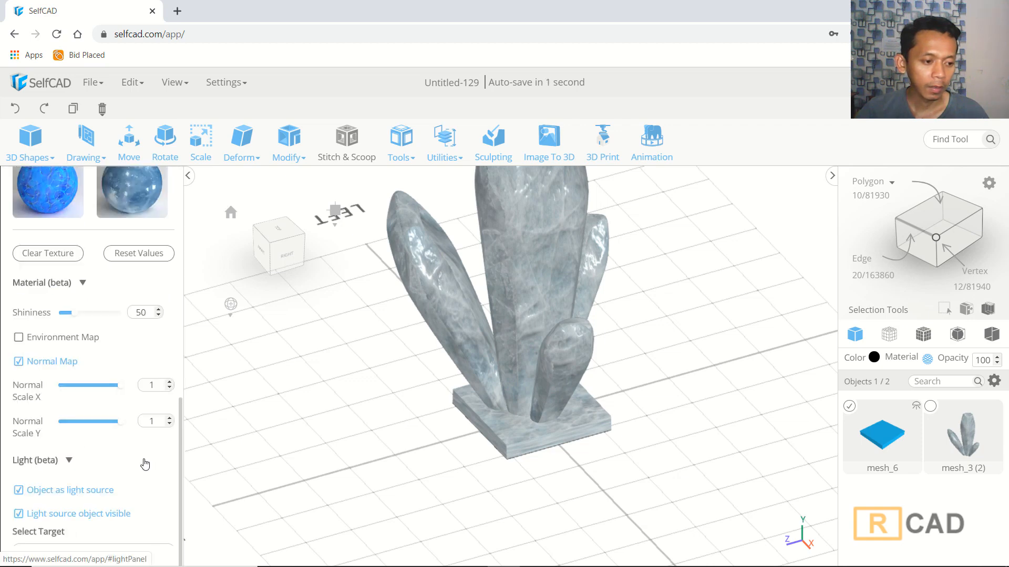
scroll(145, 464, "down", 1)
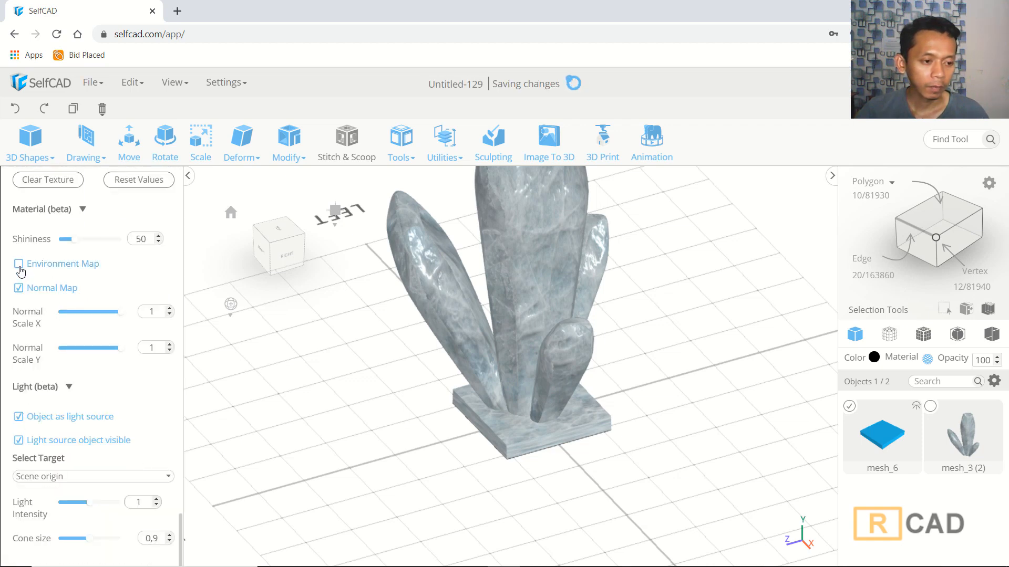
left_click(19, 265)
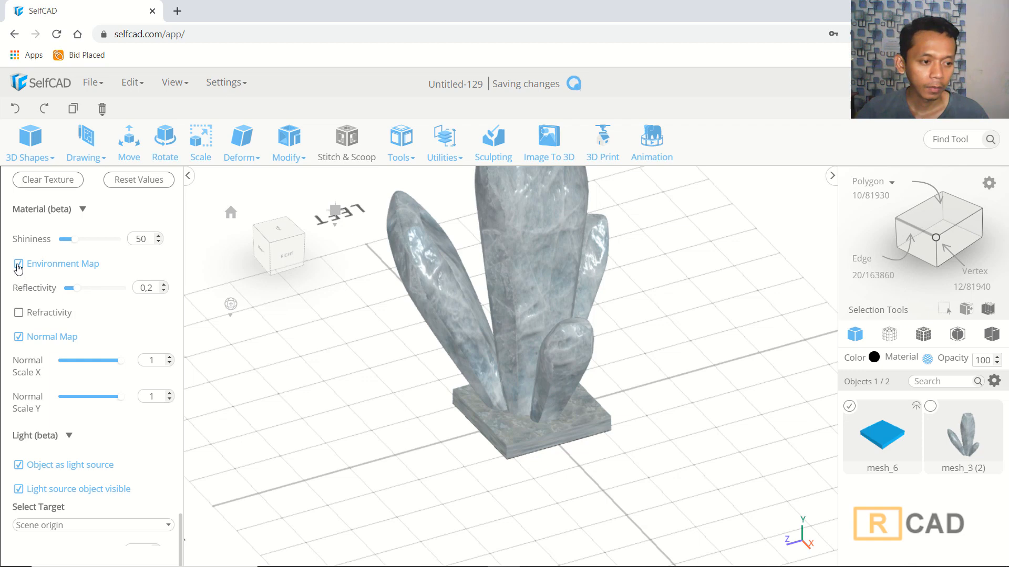
mouse_move(75, 290)
left_mouse_down()
mouse_move(108, 292)
mouse_move(61, 292)
mouse_move(71, 293)
left_mouse_up()
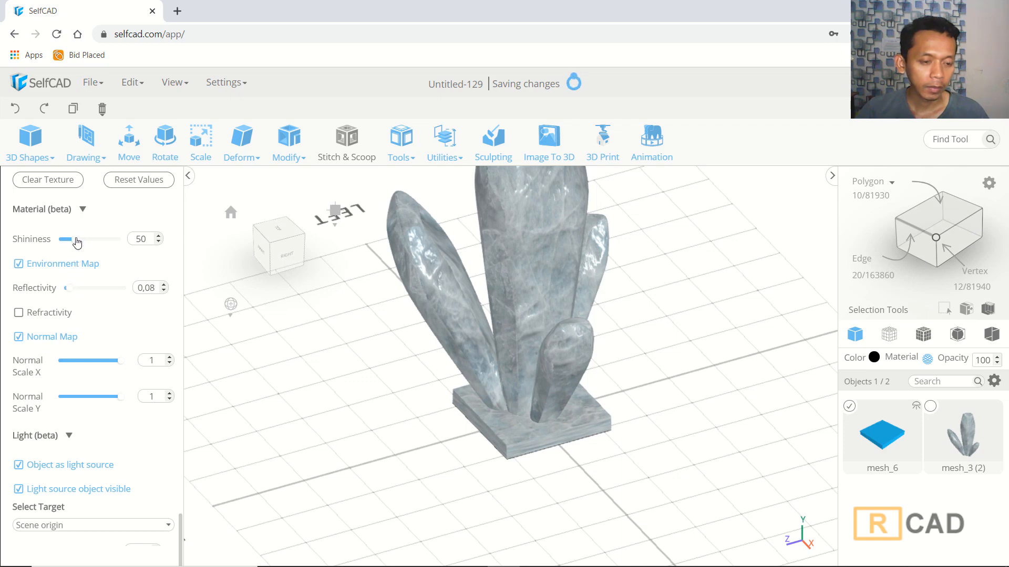
Step: Set the base plate's shininess to 138 and apply its material settings
left_click_drag(74, 239, 100, 247)
scroll(131, 236, "up", 4)
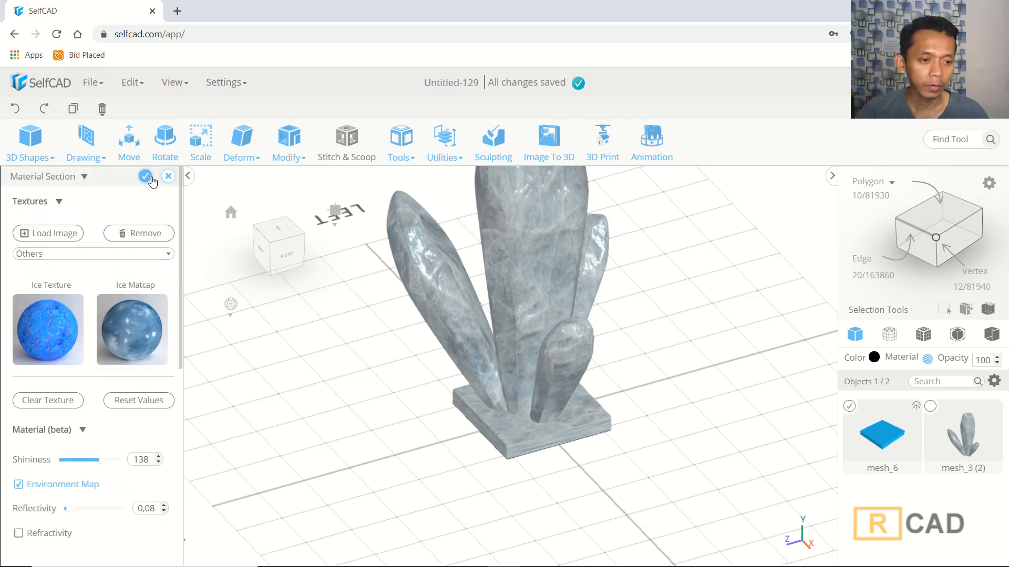
left_click(145, 177)
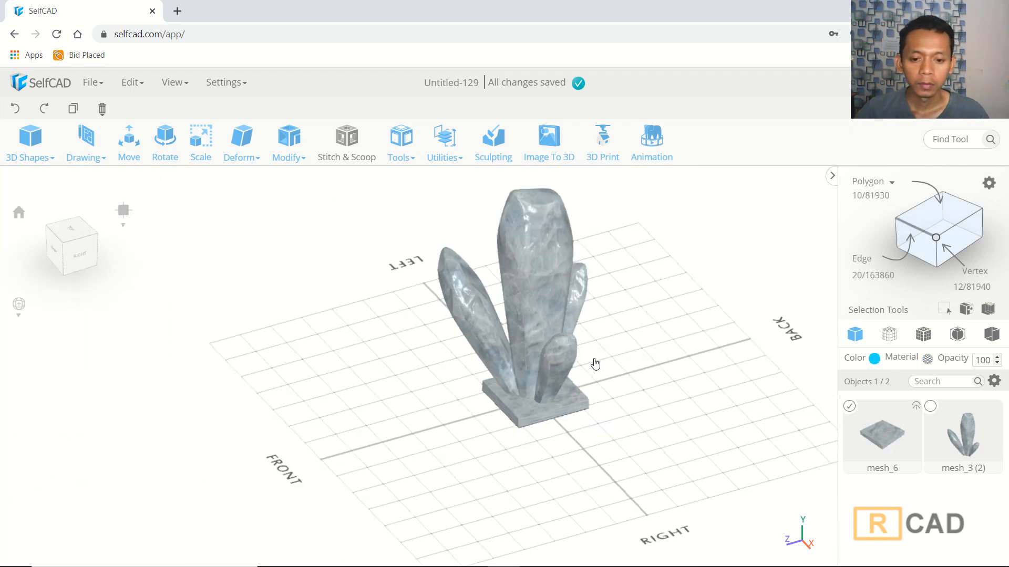
left_click_drag(594, 364, 533, 404)
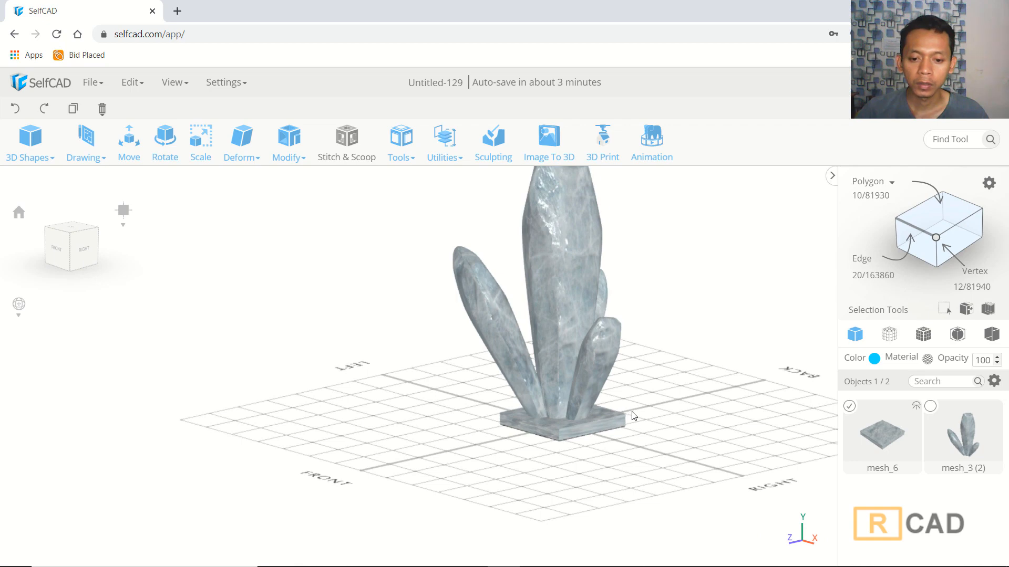
left_click_drag(634, 416, 768, 405)
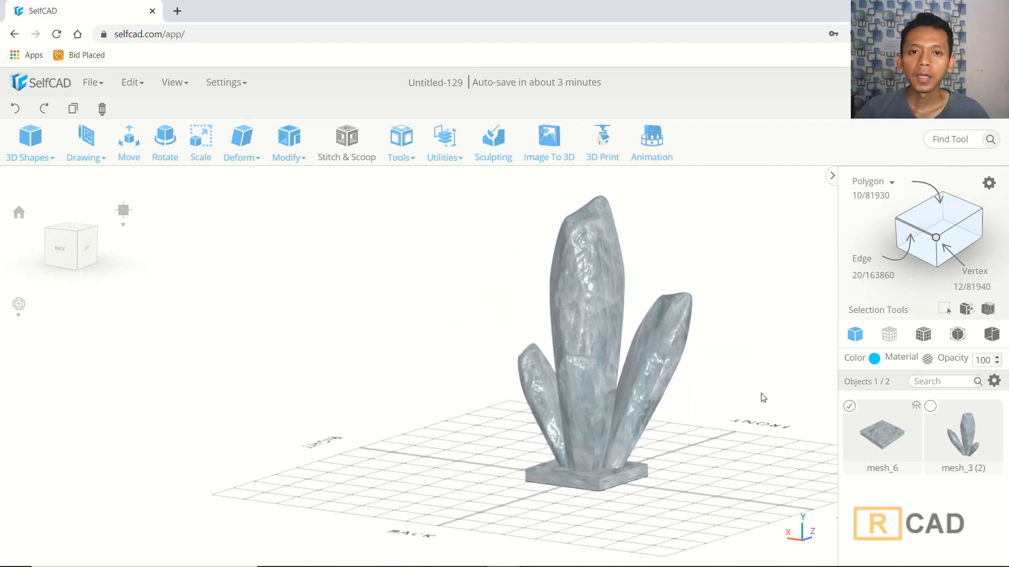